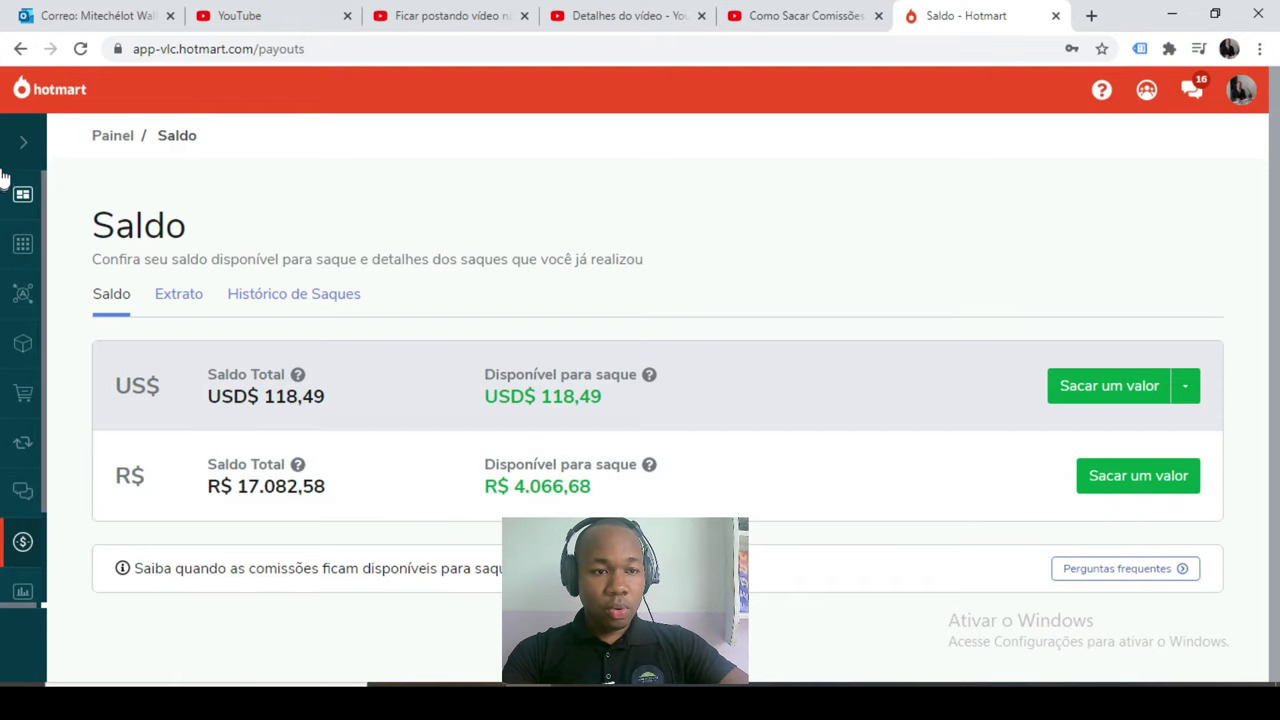
Open the Dados Financeiros section of Minha Conta and bring up the HotPay Brasil and Payoneer accounts
mouse_move(20, 160)
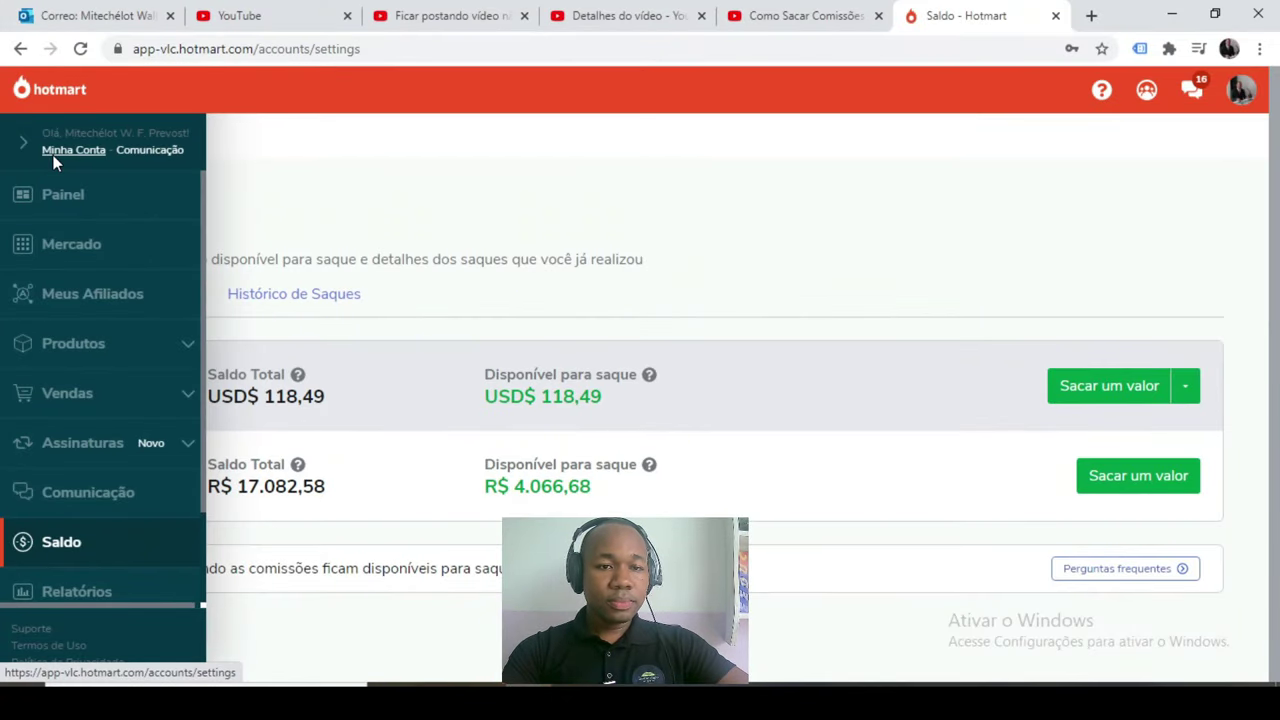
click(54, 157)
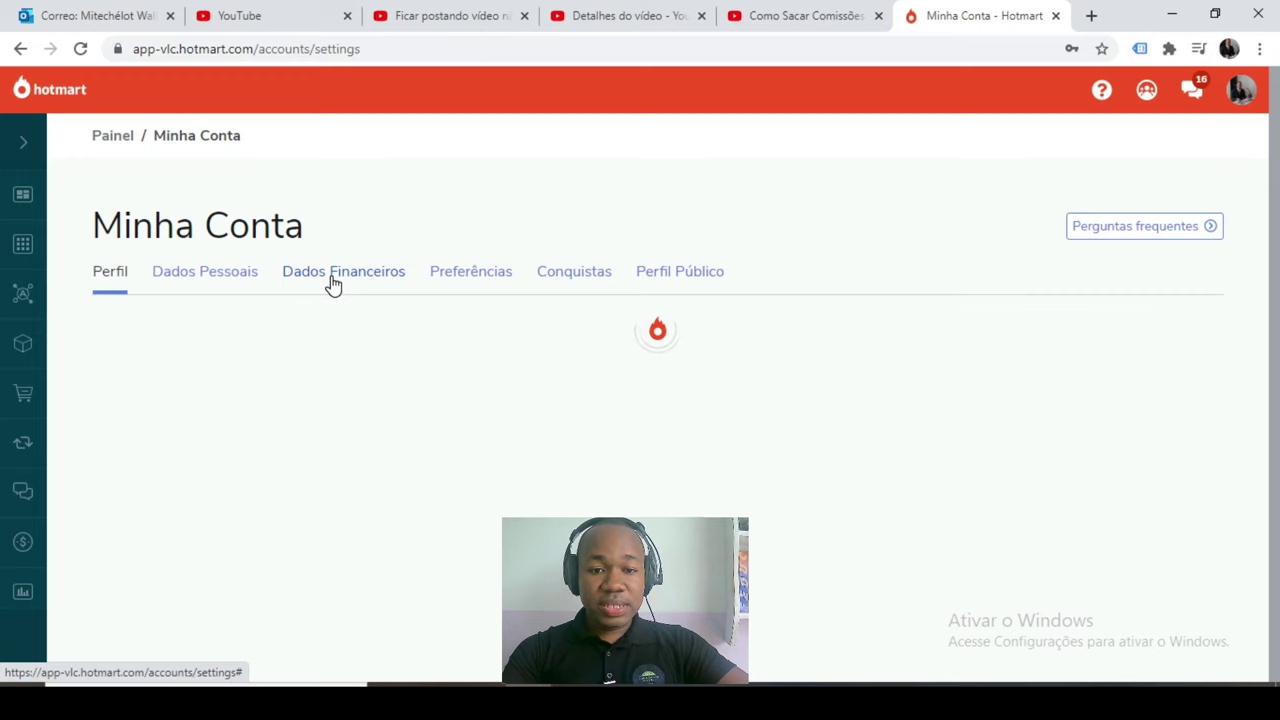
click(333, 284)
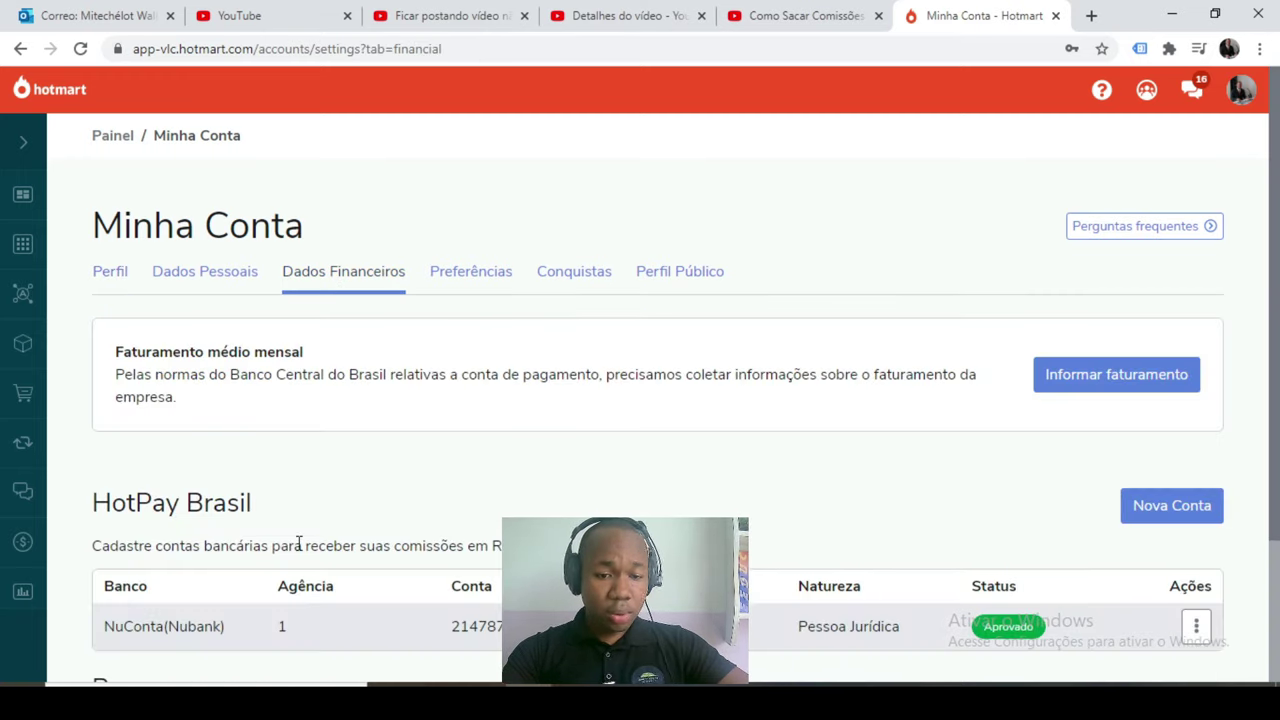
scroll(220, 520, down, 2)
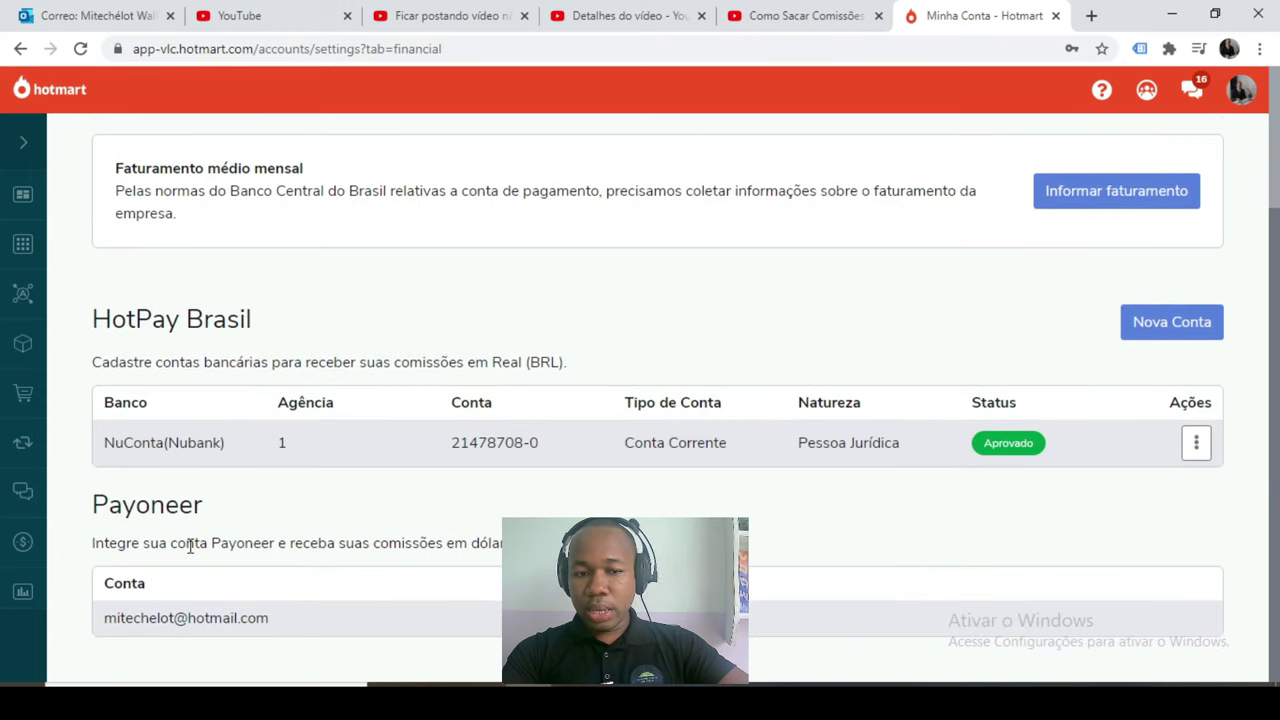
Start registering a new HotPay Brasil bank account and set its nature to Pessoa Física
mouse_move(23, 443)
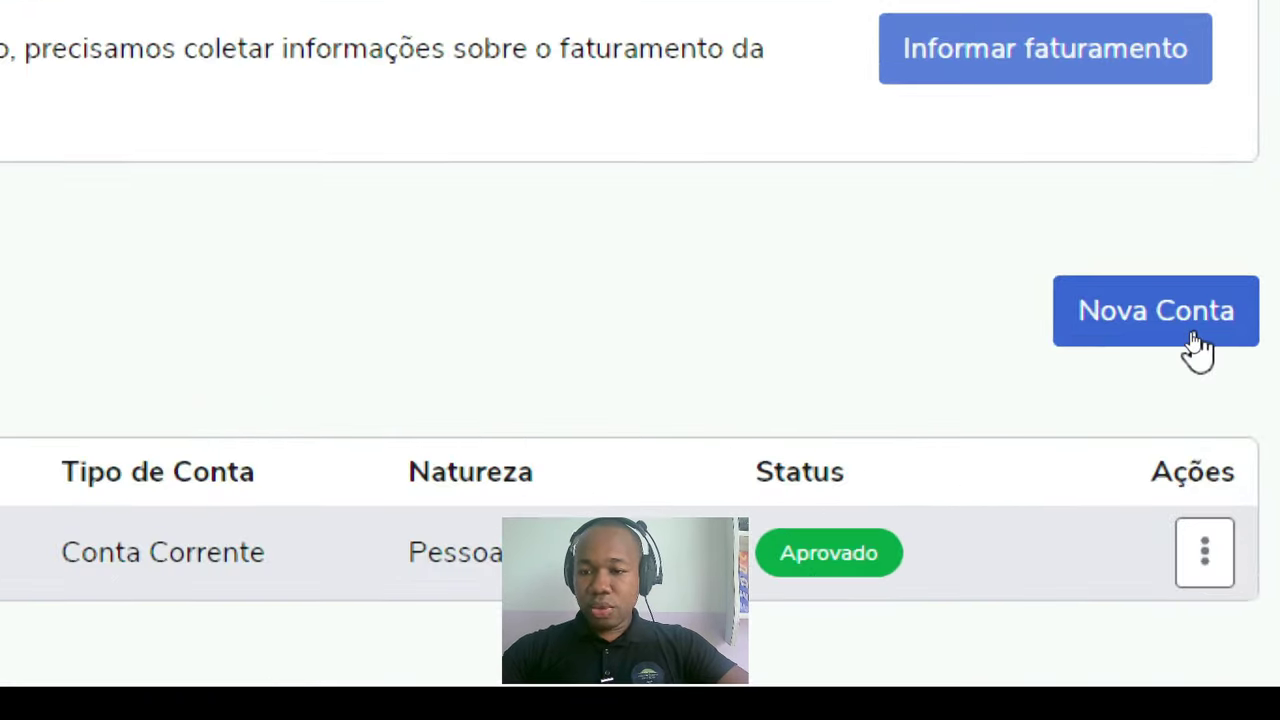
click(1191, 337)
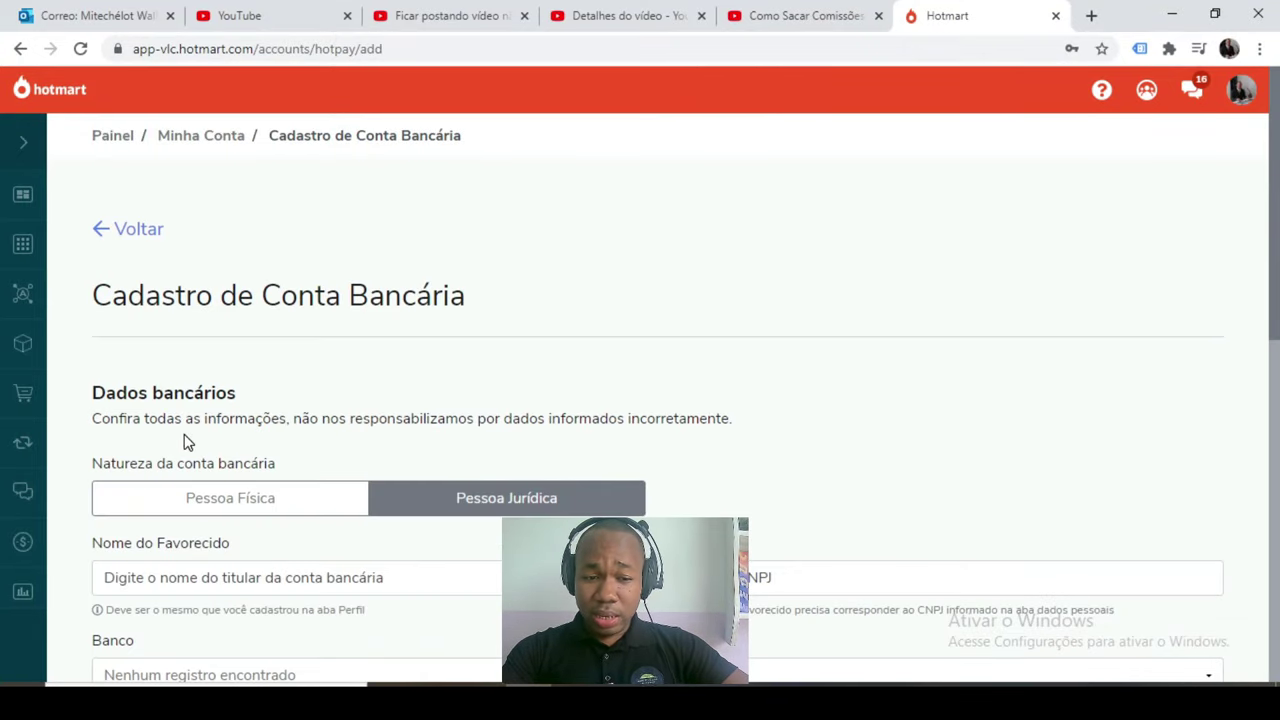
scroll(186, 437, down, 2)
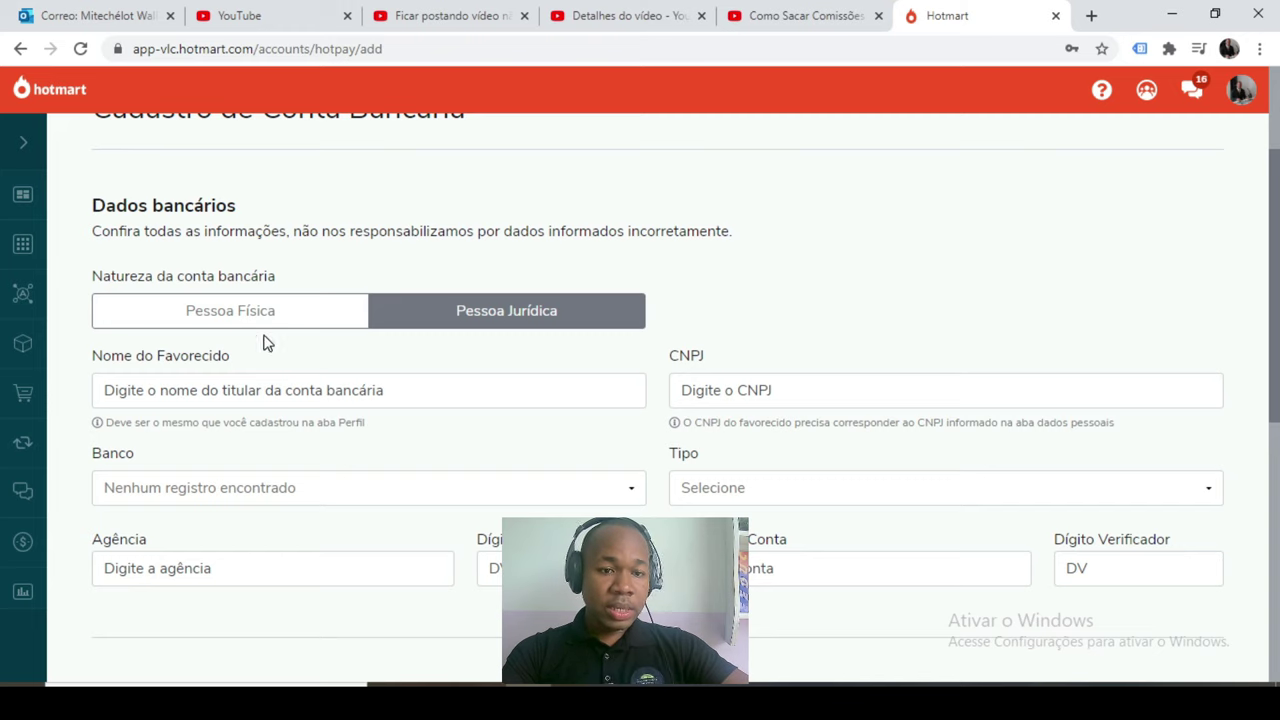
scroll(389, 336, down, 1)
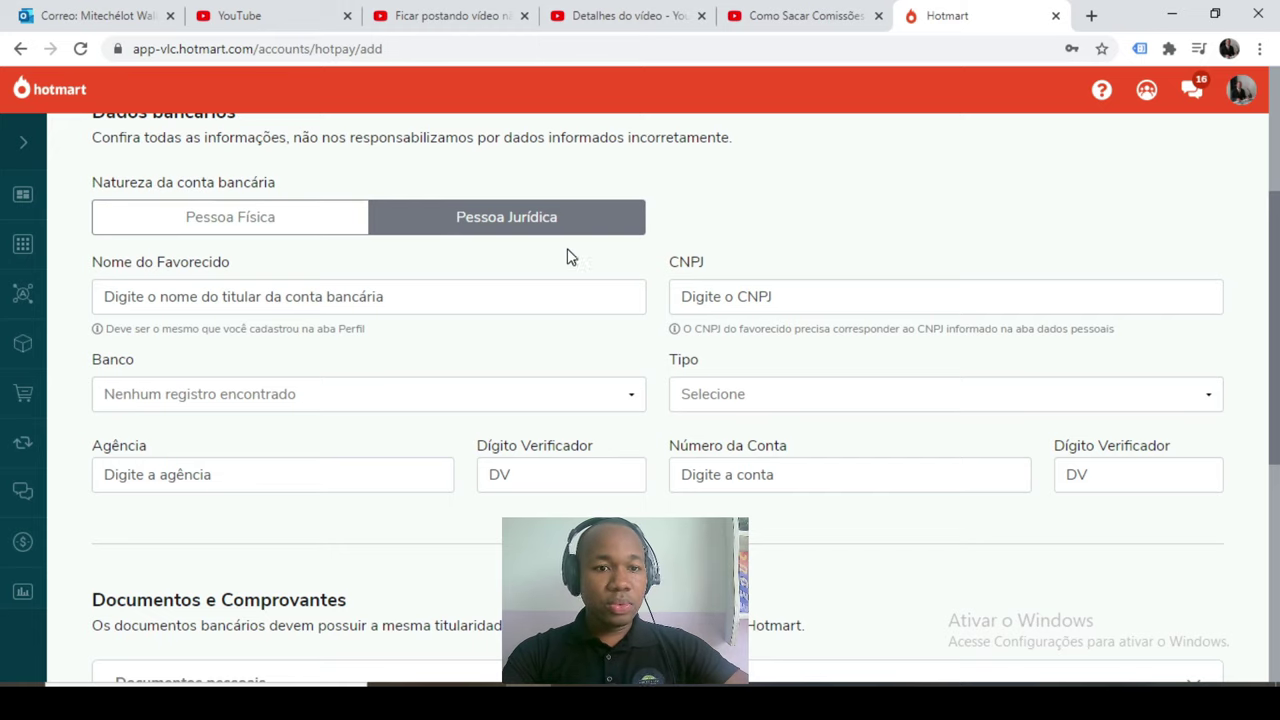
scroll(230, 257, up, 3)
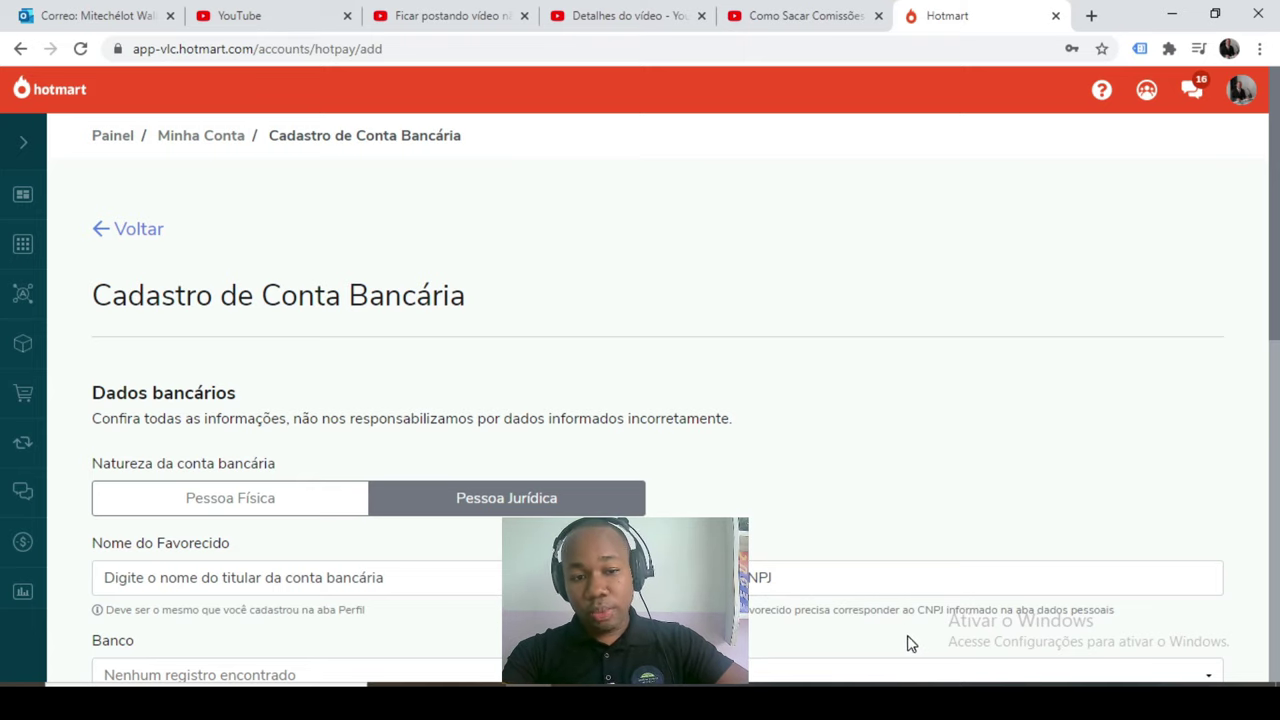
scroll(190, 552, down, 2)
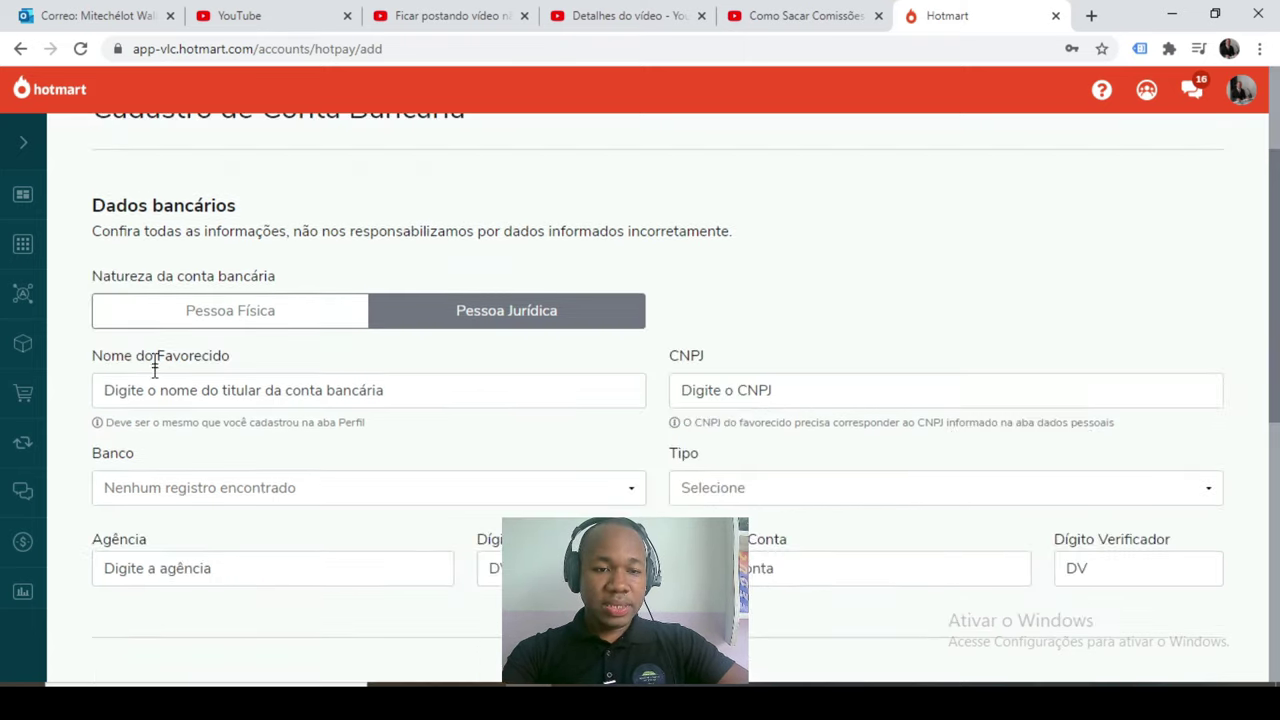
click(190, 318)
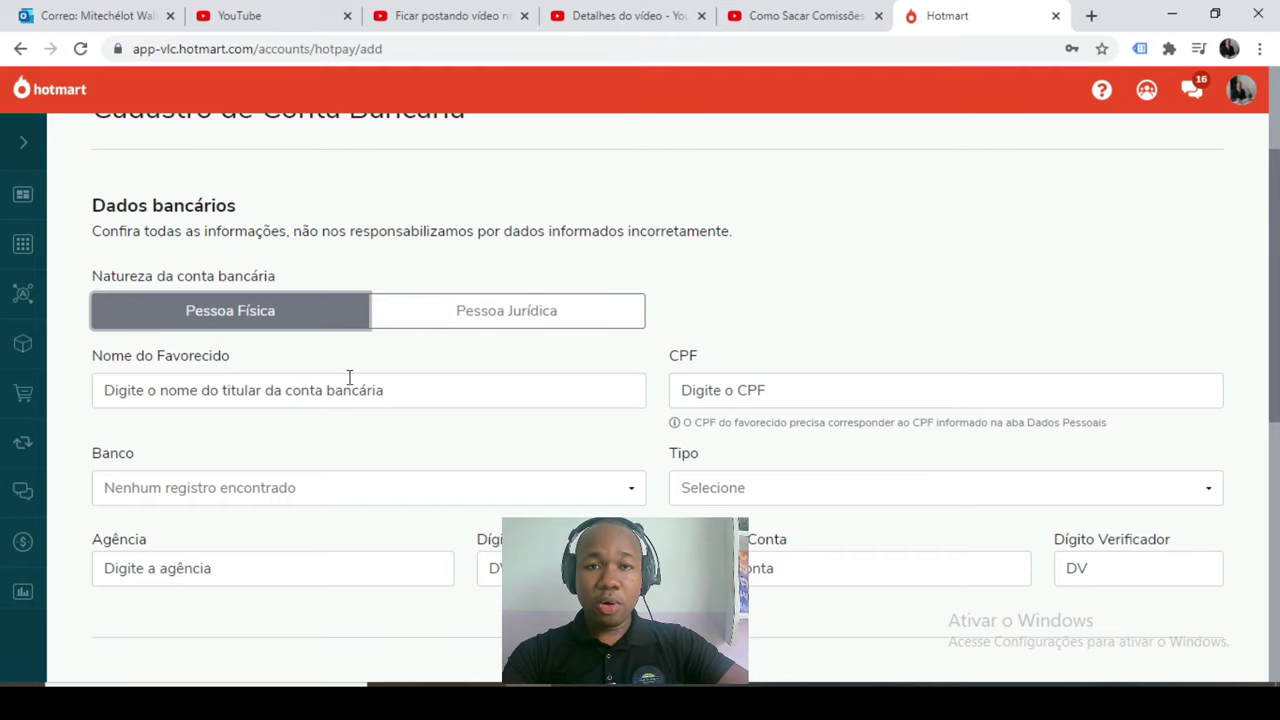
Examine the Nome do Favorecido and CPF fields of the bank account form without filling them in
scroll(226, 345, down, 1)
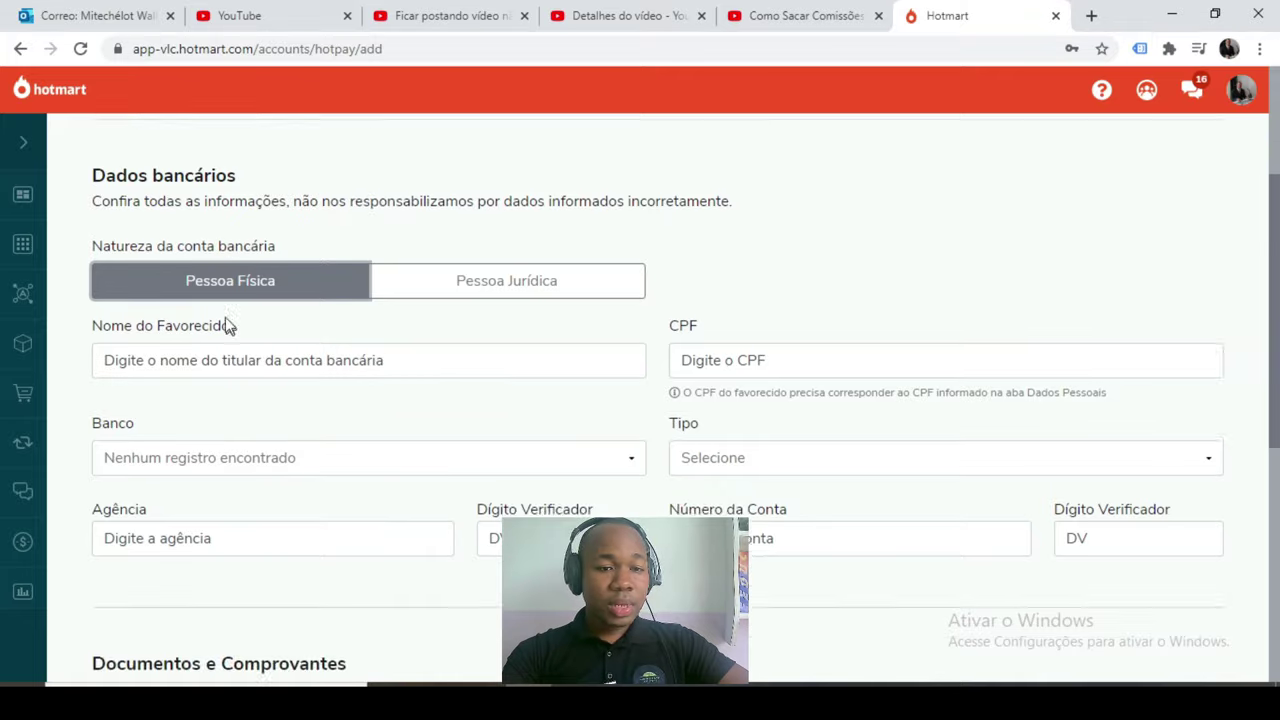
scroll(214, 303, up, 1)
scroll(270, 330, down, 1)
scroll(262, 339, down, 2)
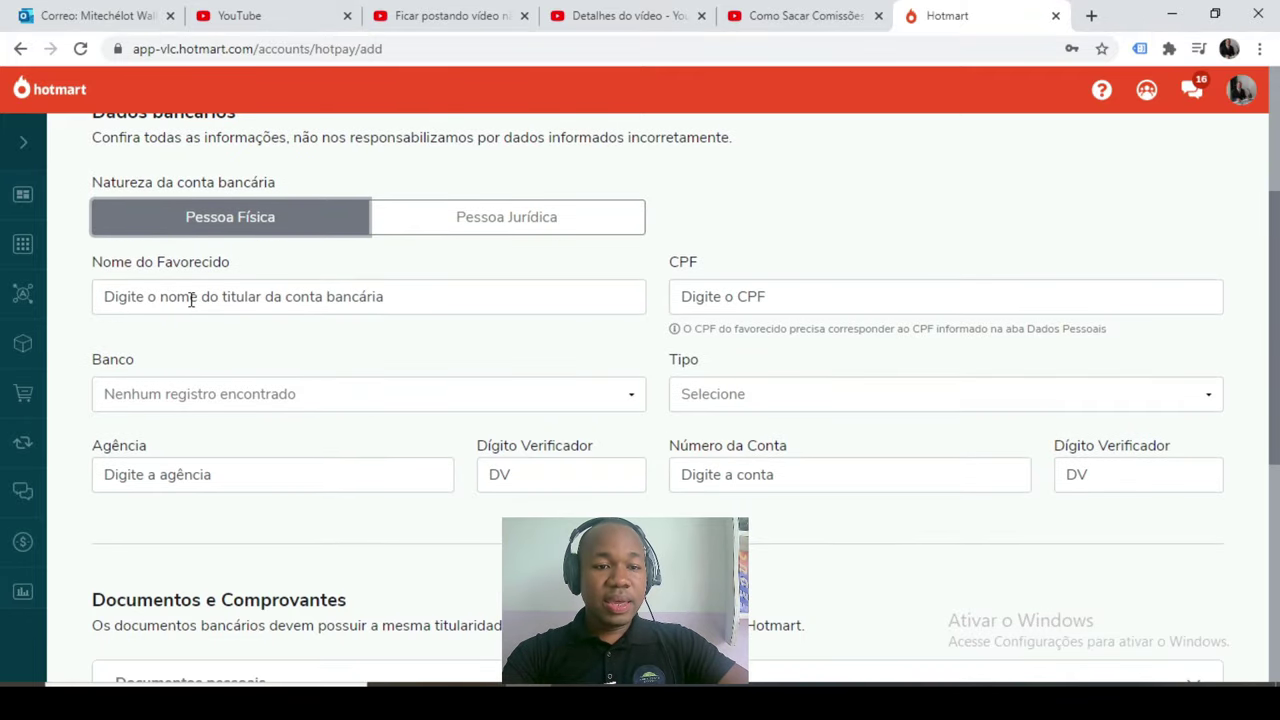
click(191, 299)
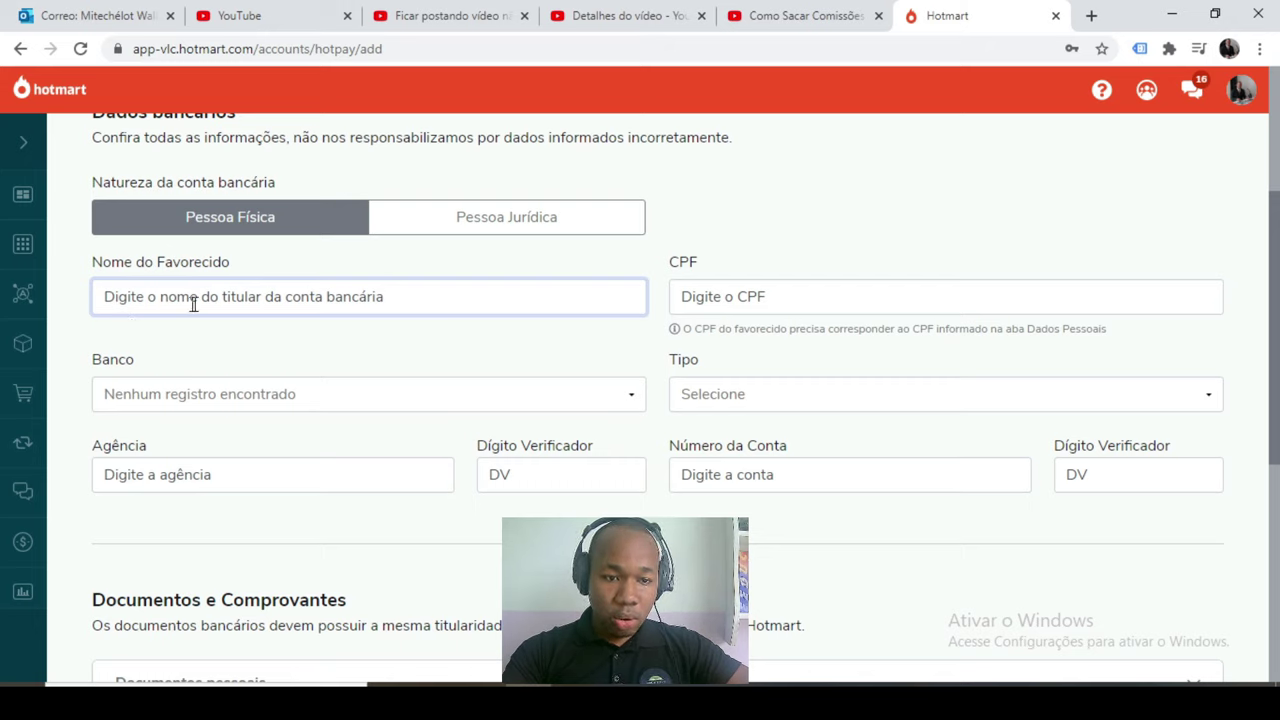
click(835, 307)
Set the bank to 260 - NuConta(Nubank) and the account type to Conta Corrente
scroll(663, 344, down, 1)
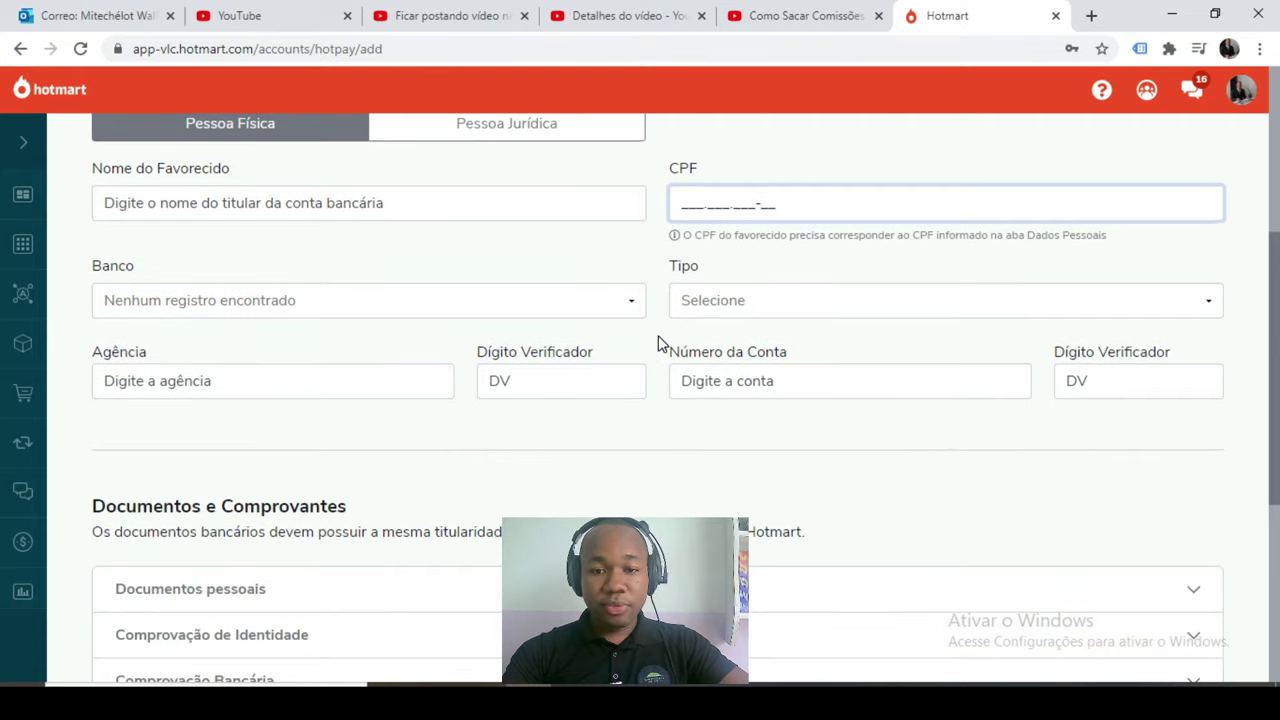
scroll(119, 300, down, 1)
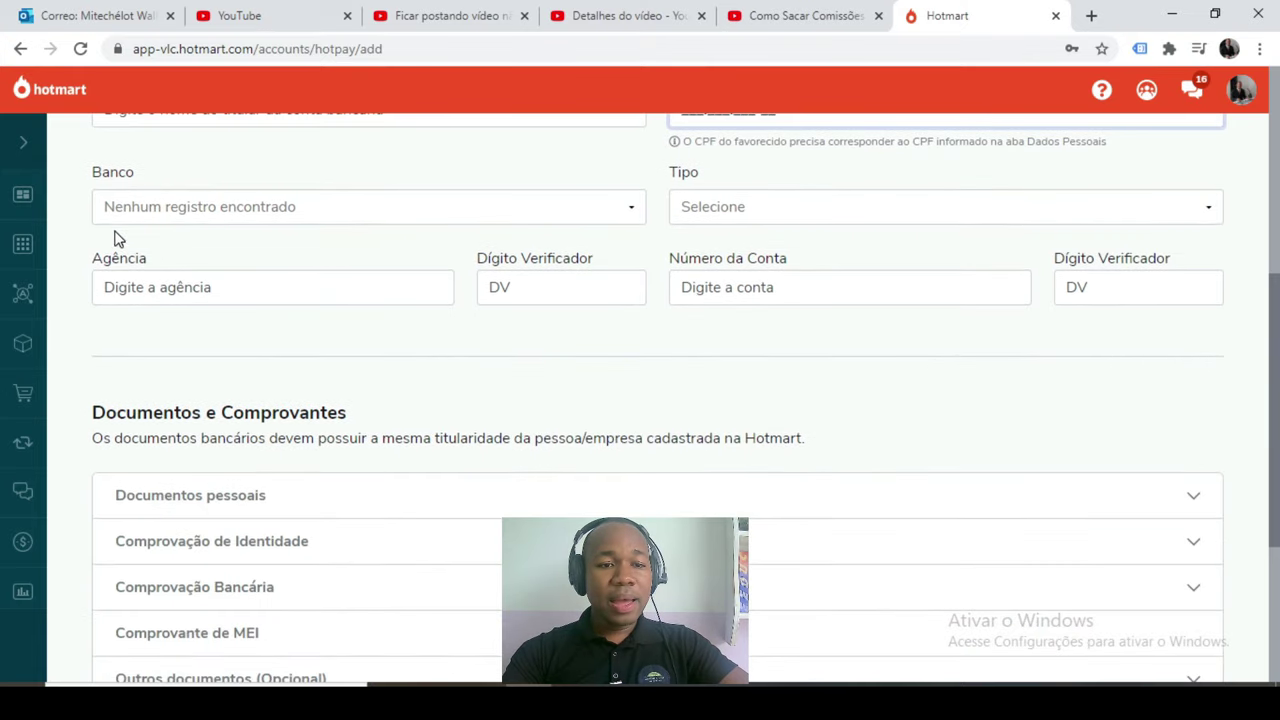
click(517, 212)
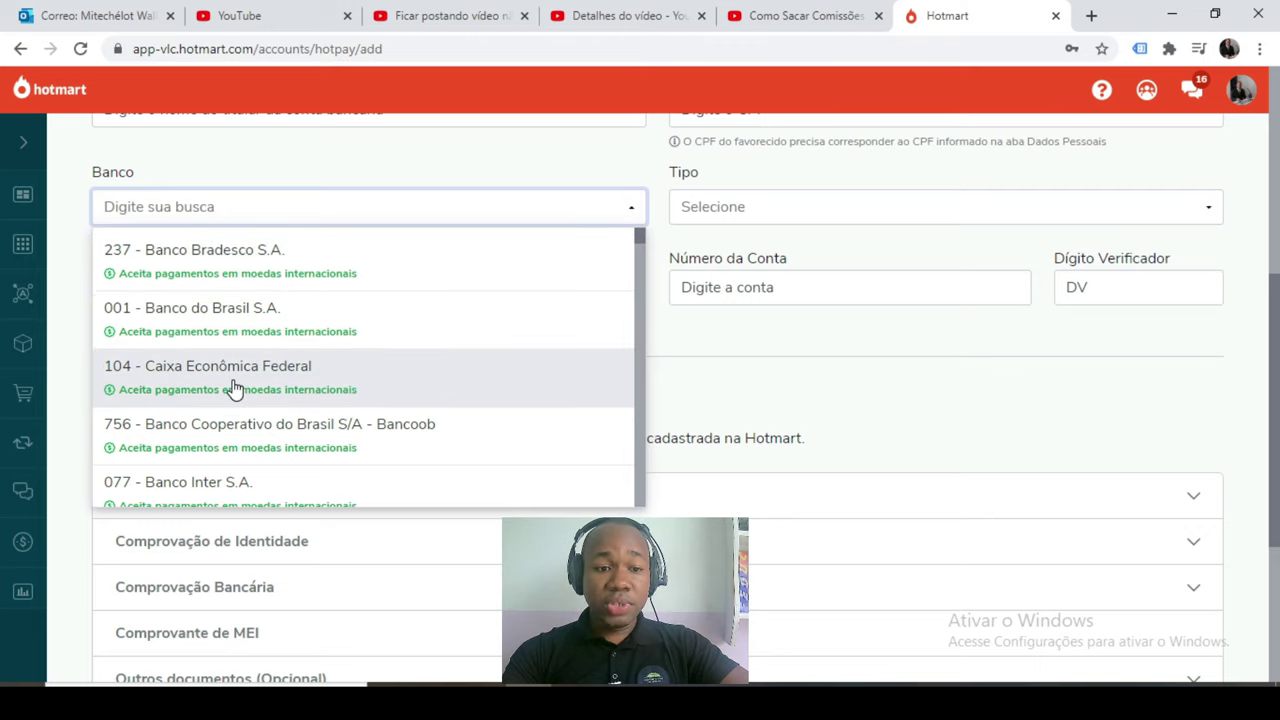
scroll(213, 390, down, 1)
scroll(213, 390, down, 2)
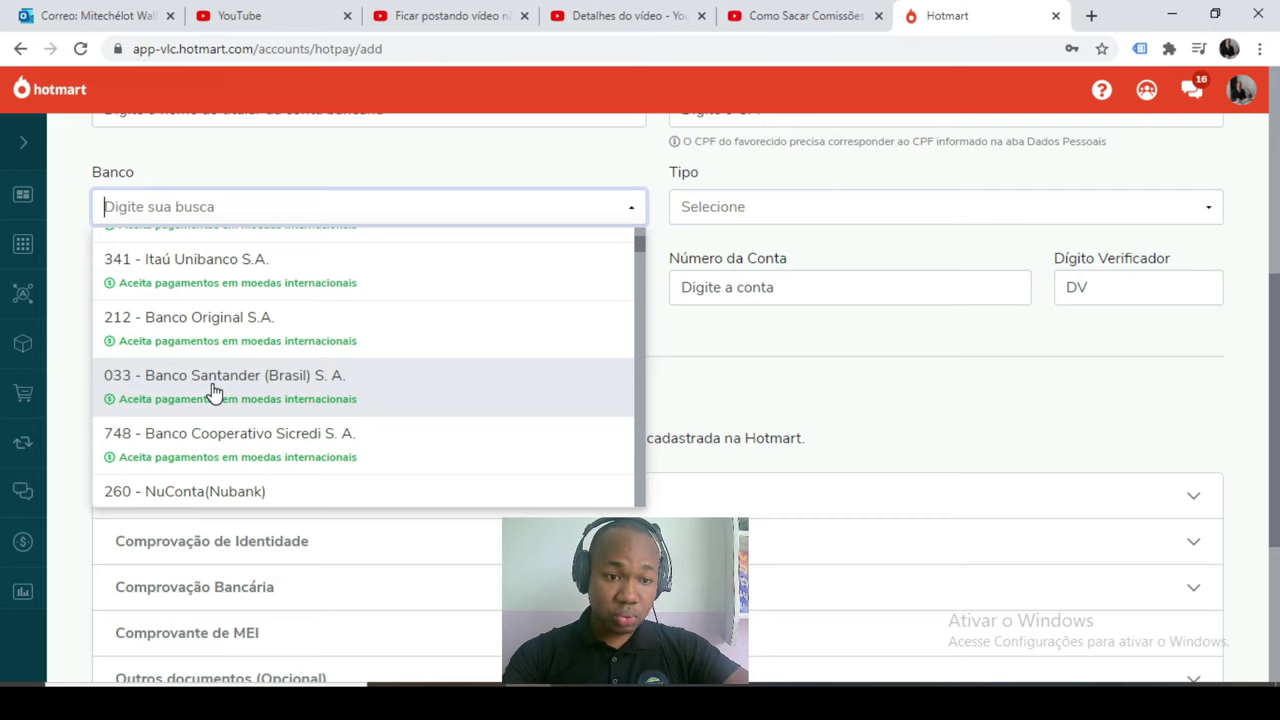
scroll(212, 390, down, 2)
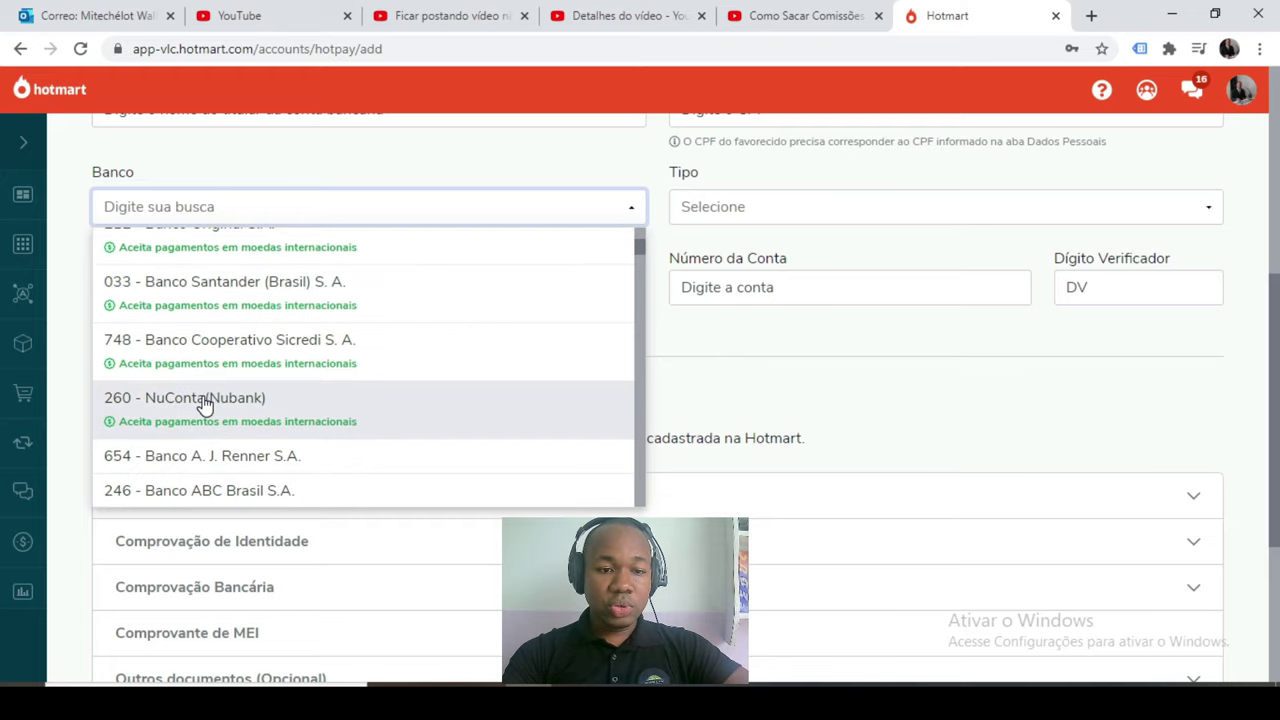
click(210, 398)
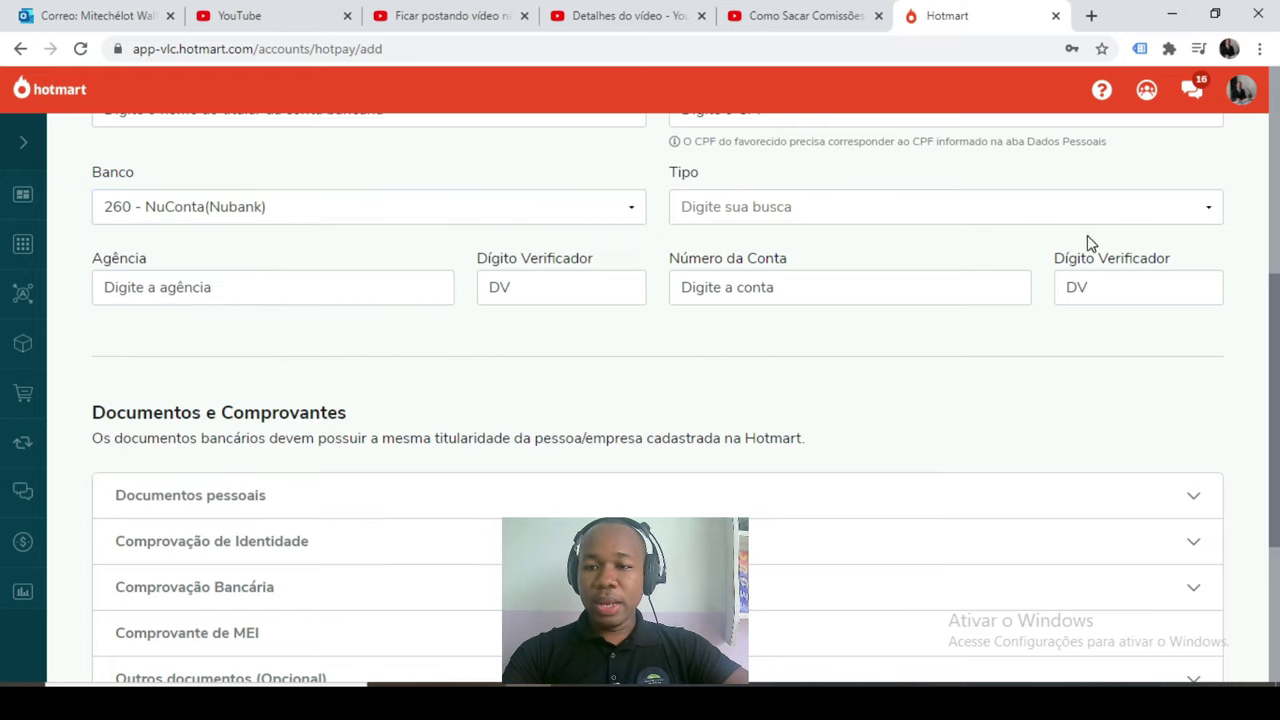
click(1209, 211)
click(771, 251)
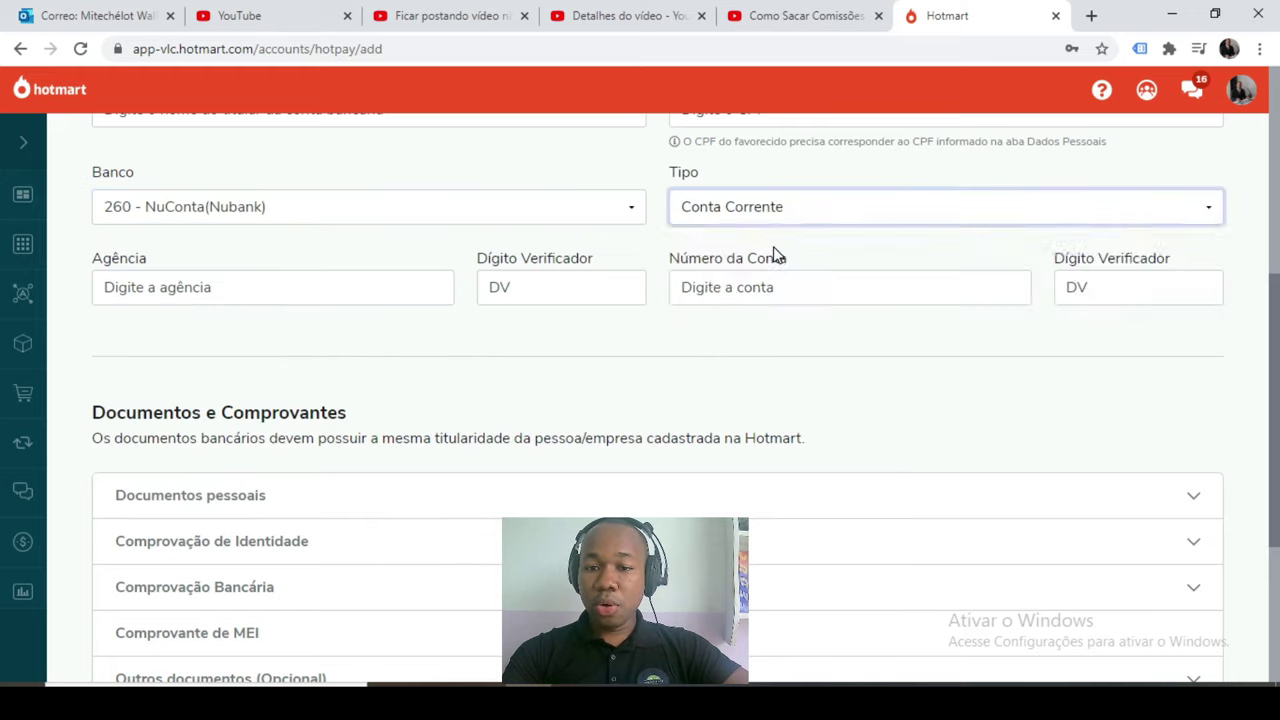
Examine the Agência and Número da Conta fields and their Dígito Verificador fields, leaving them empty
scroll(140, 312, down, 1)
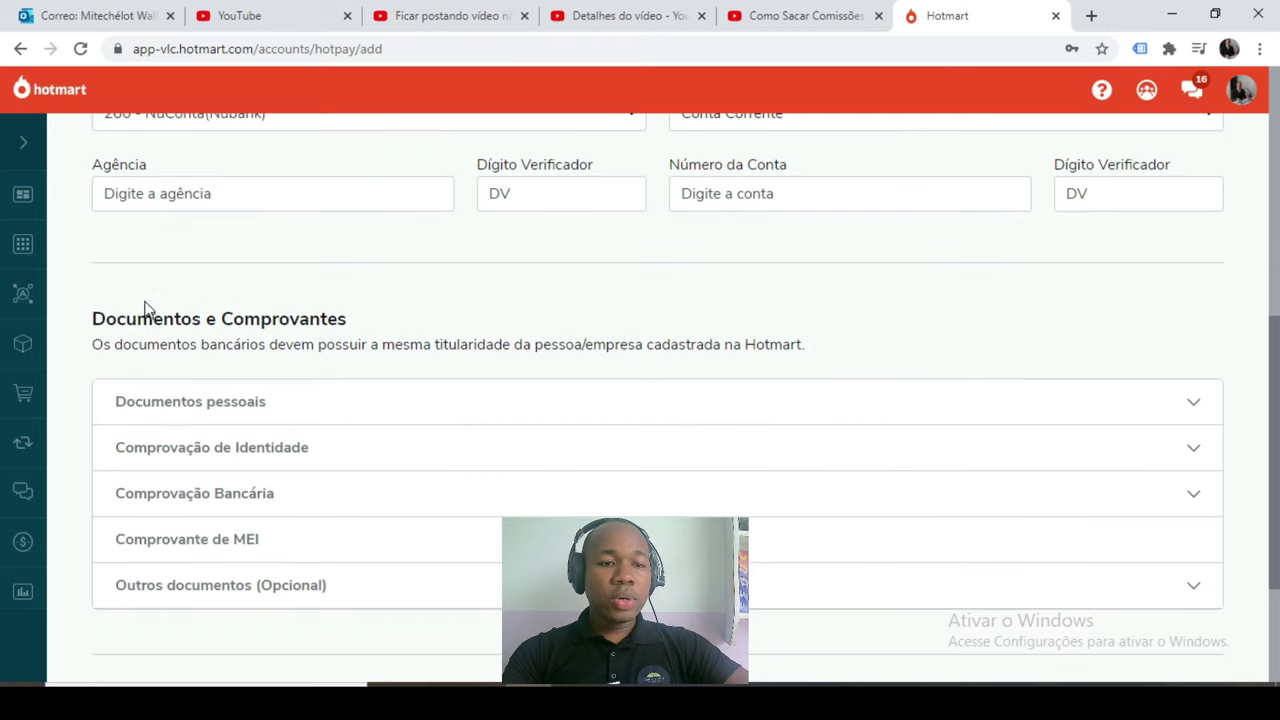
click(157, 195)
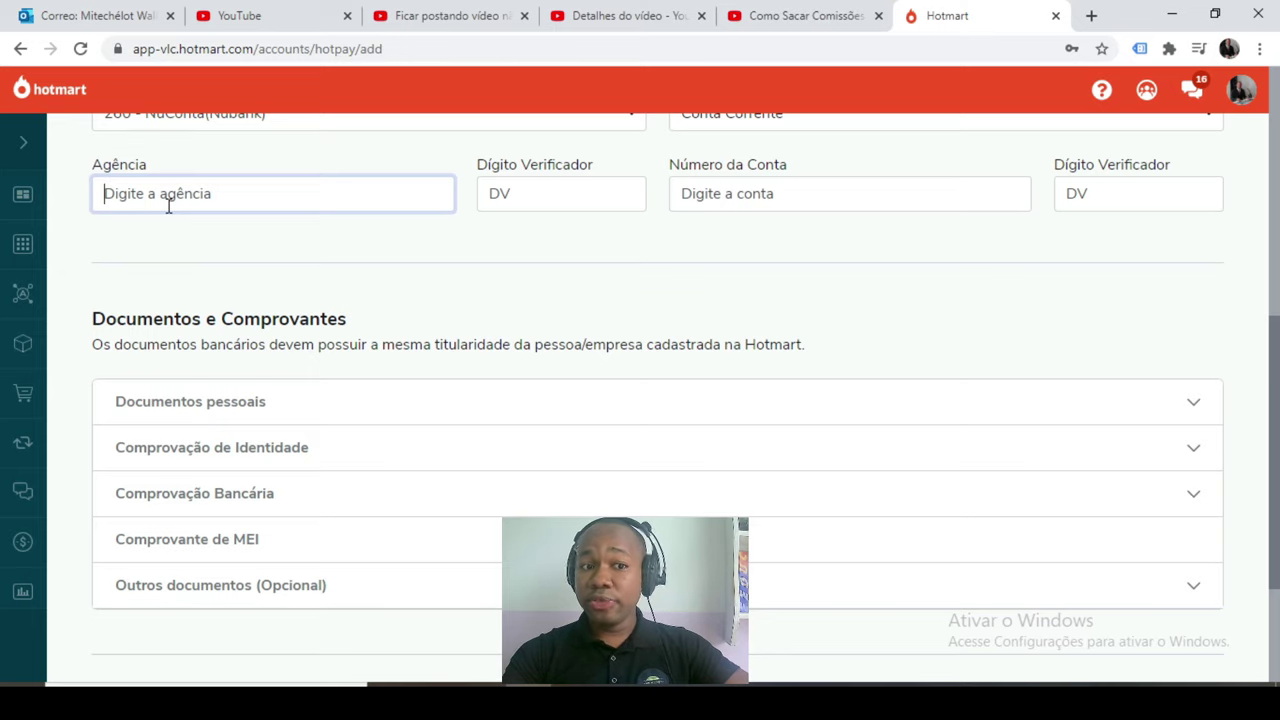
click(534, 199)
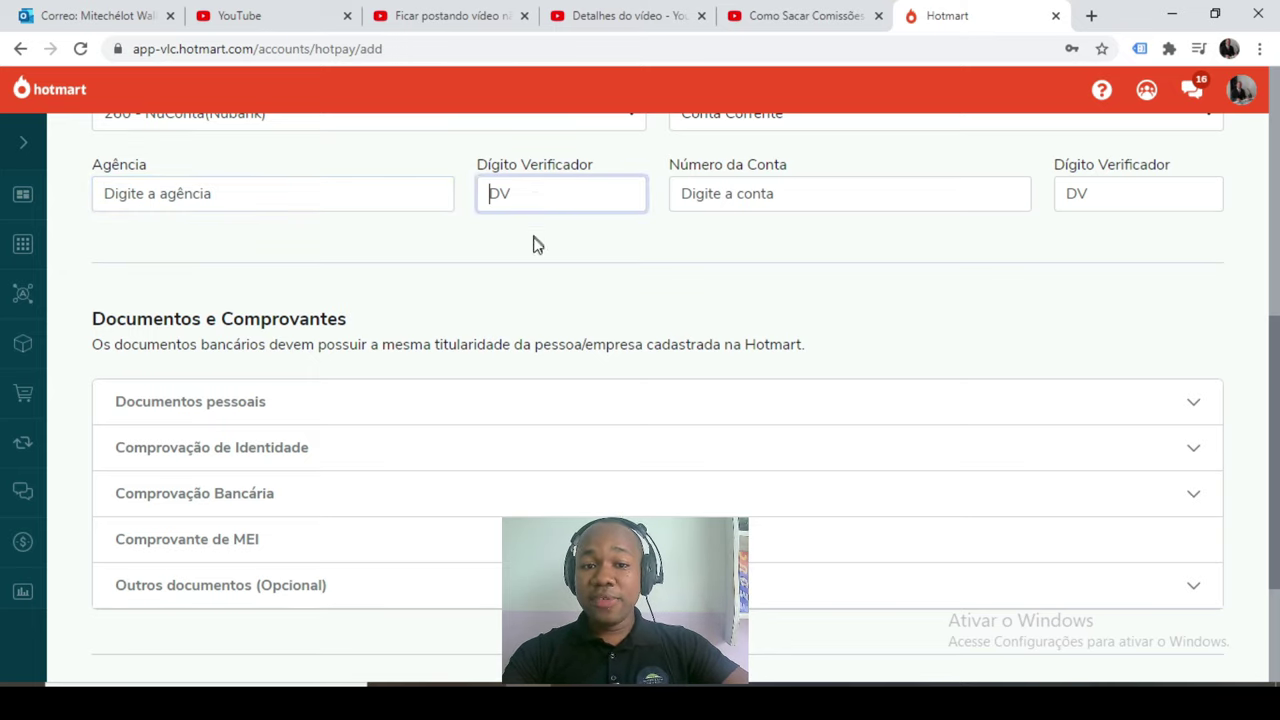
scroll(531, 243, up, 2)
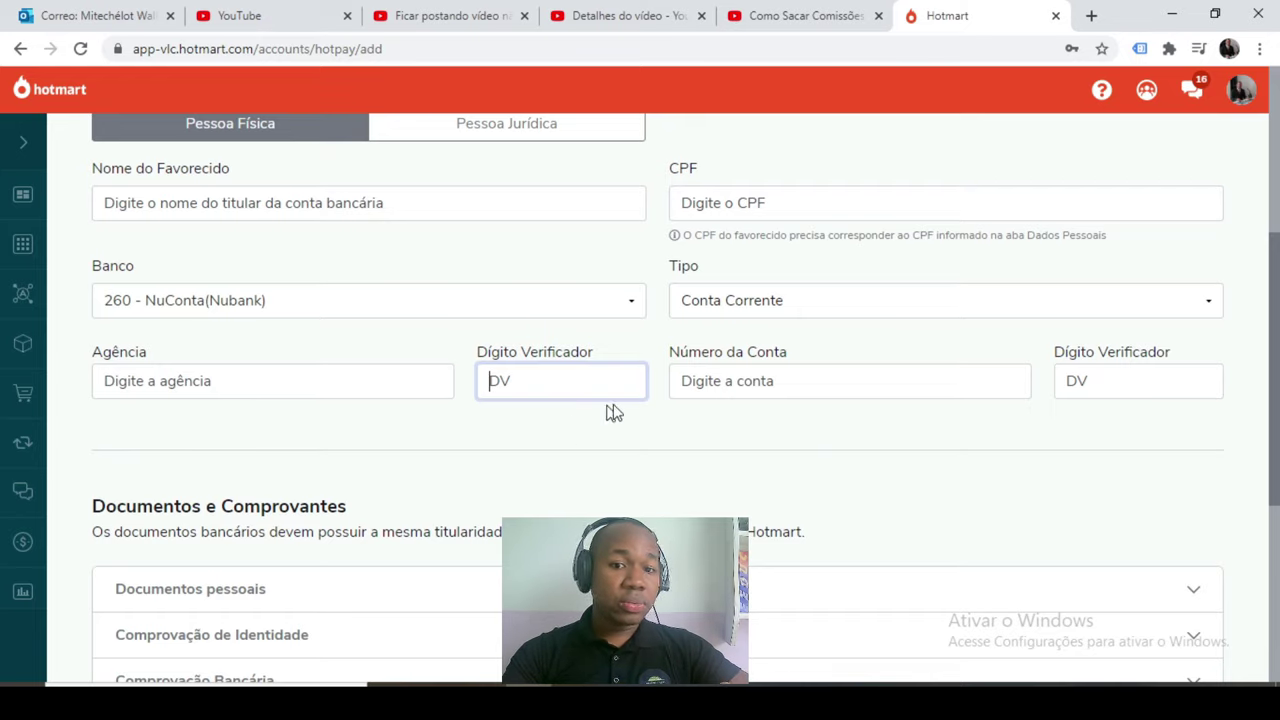
scroll(759, 392, down, 2)
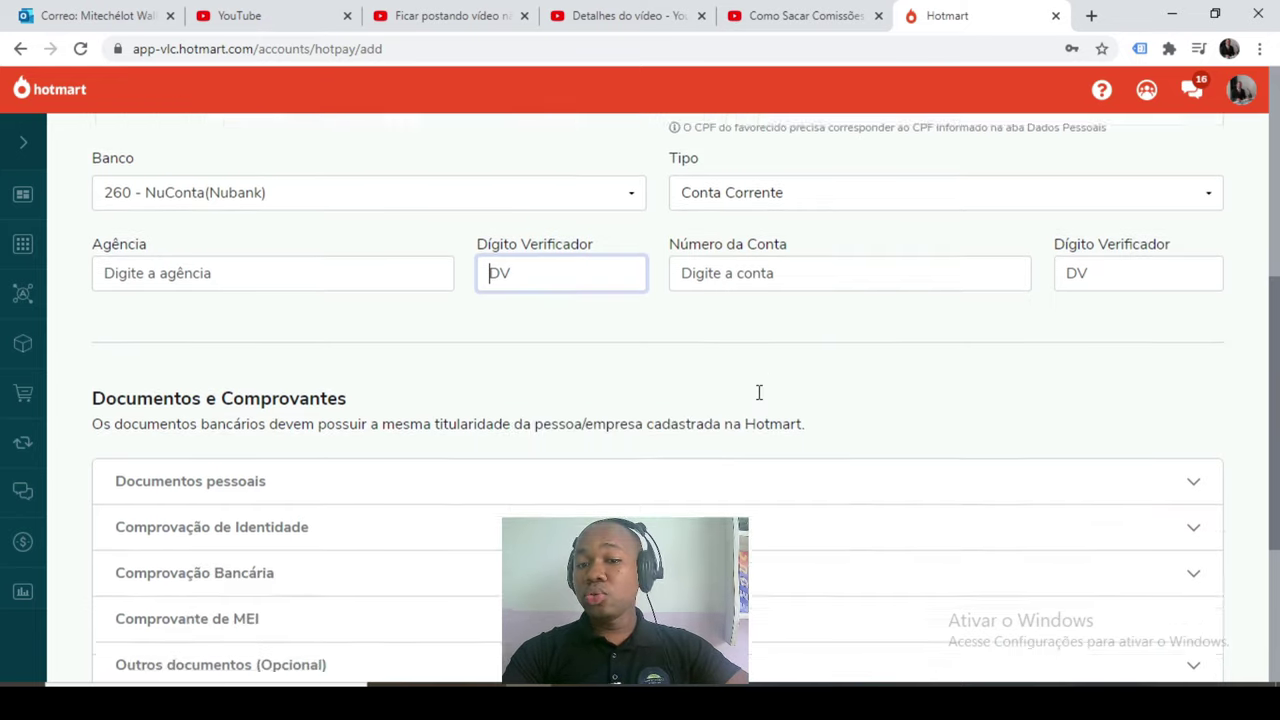
click(699, 197)
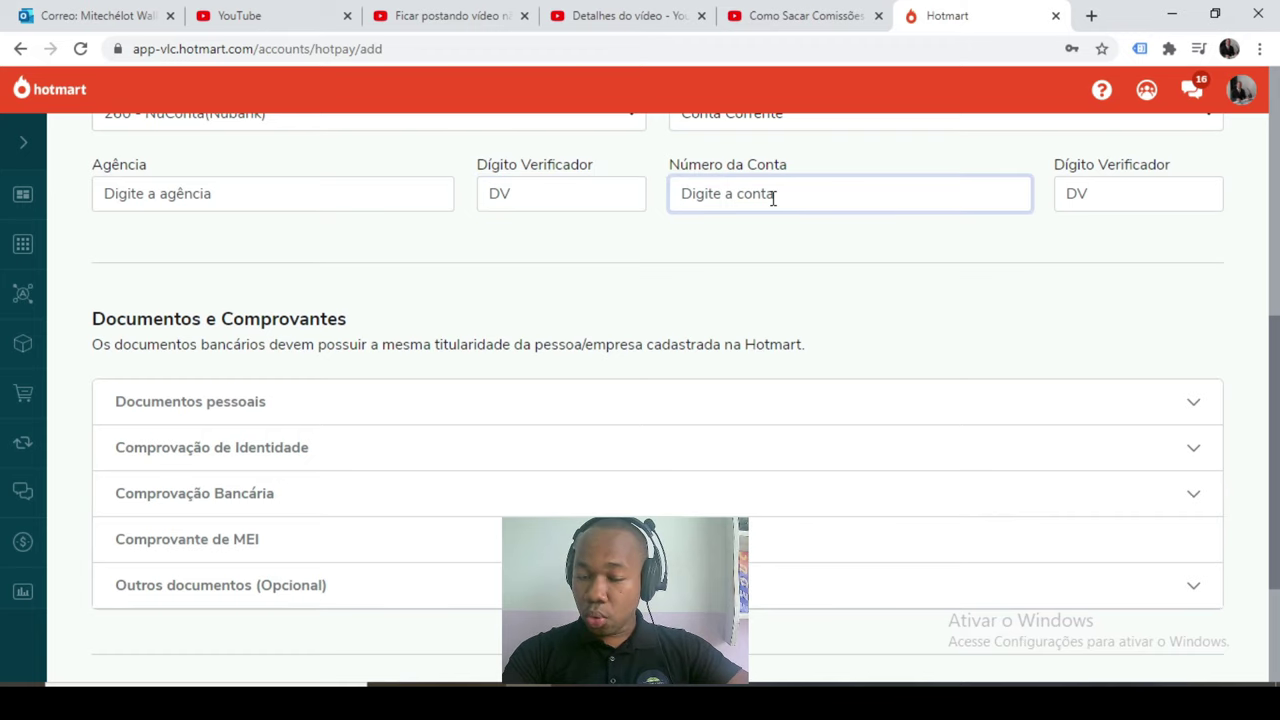
click(1082, 205)
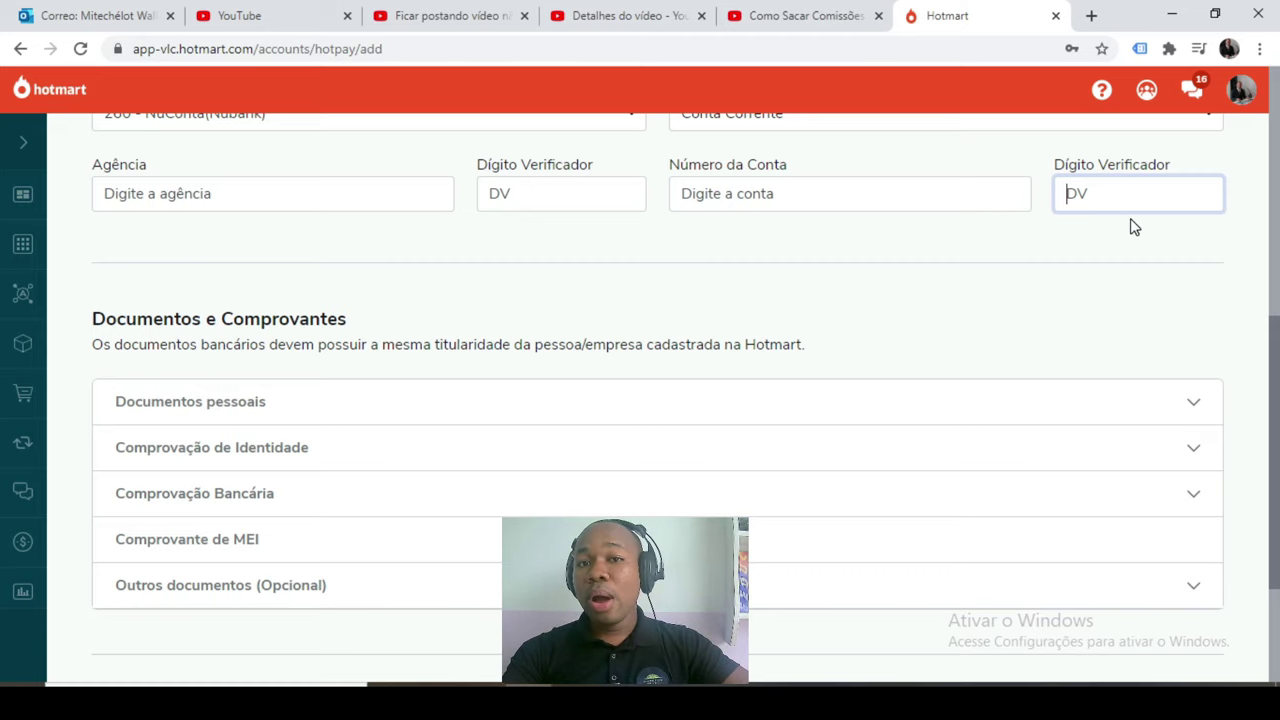
Expand Documentos pessoais under Documentos e Comprovantes and view the available identification document types without choosing one
scroll(506, 326, down, 2)
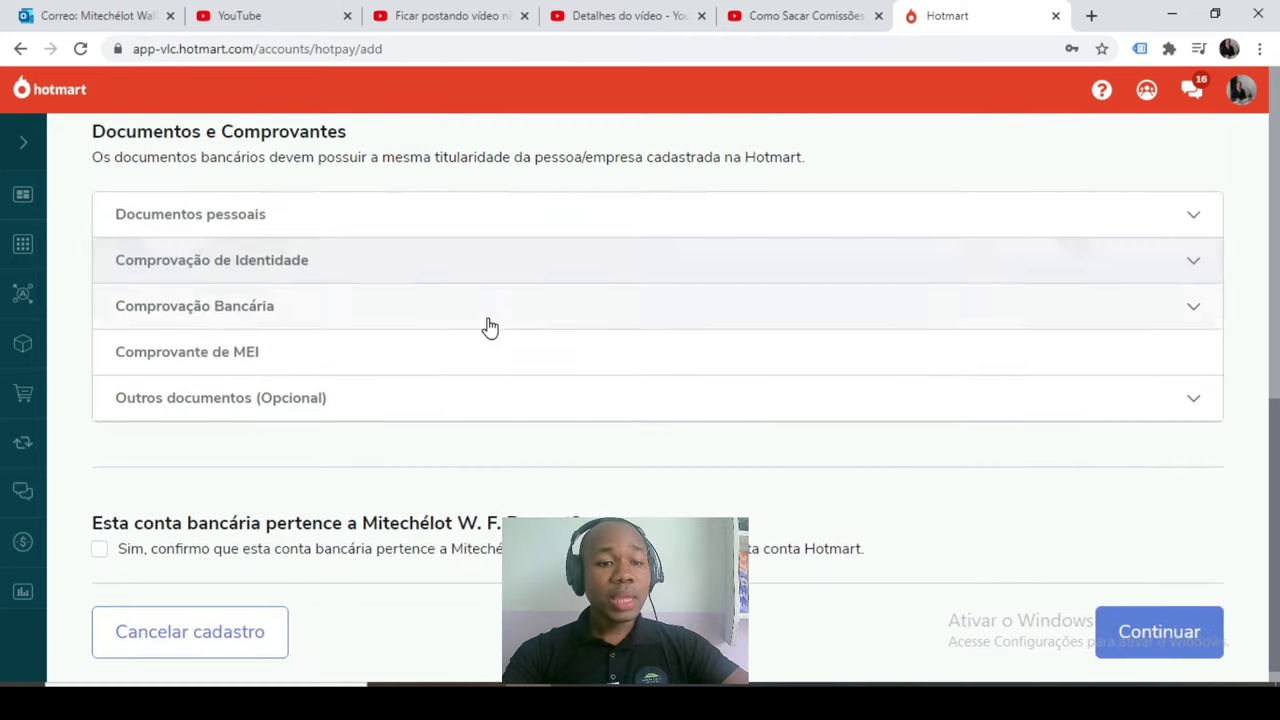
scroll(152, 230, up, 1)
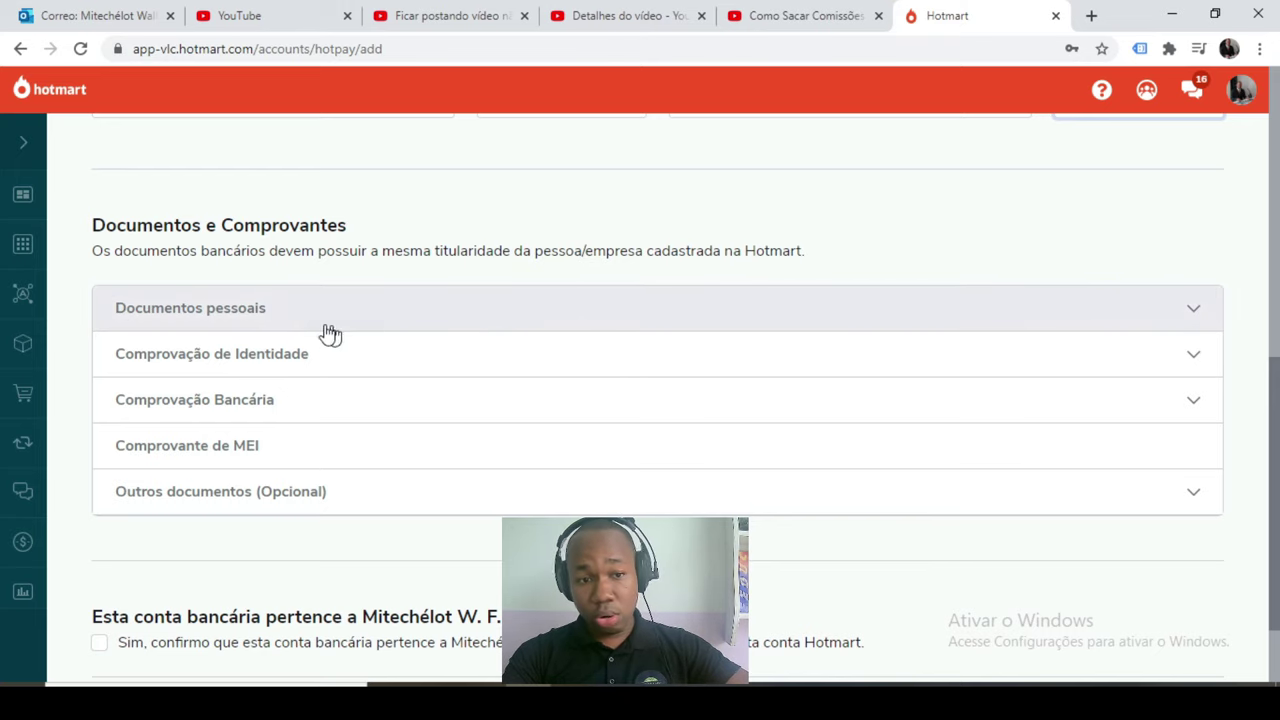
scroll(182, 296, down, 1)
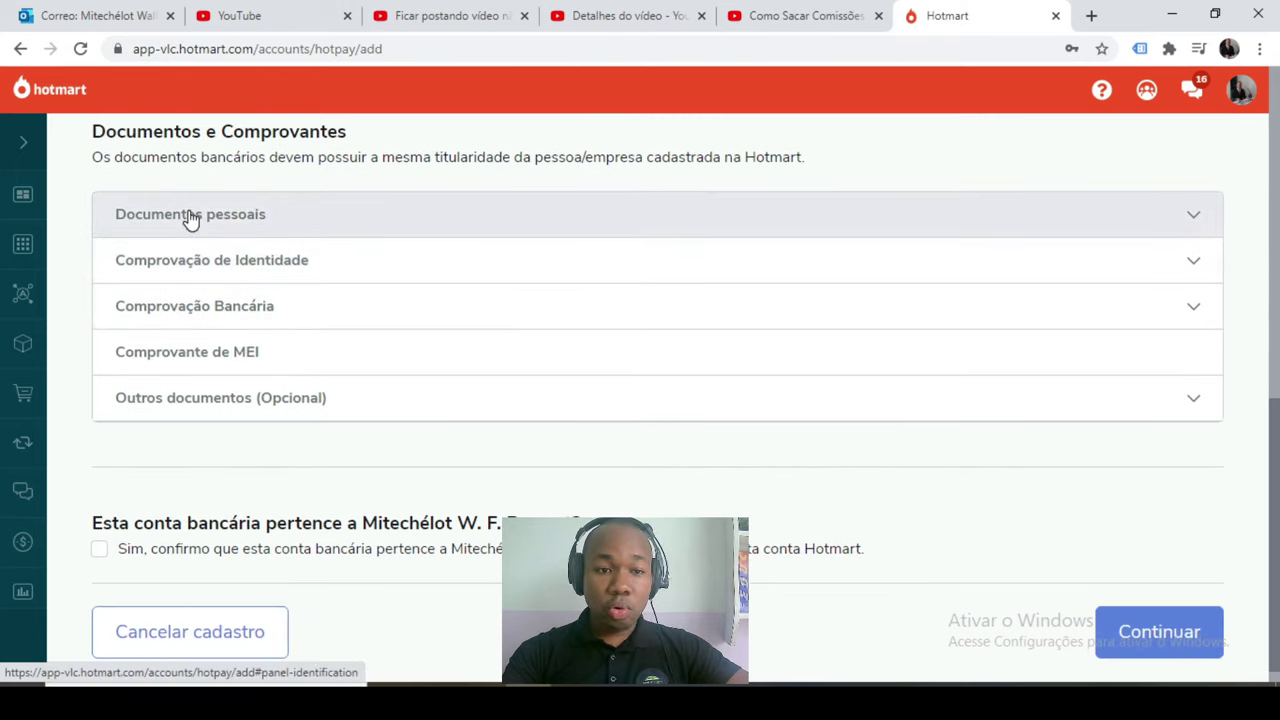
click(1036, 227)
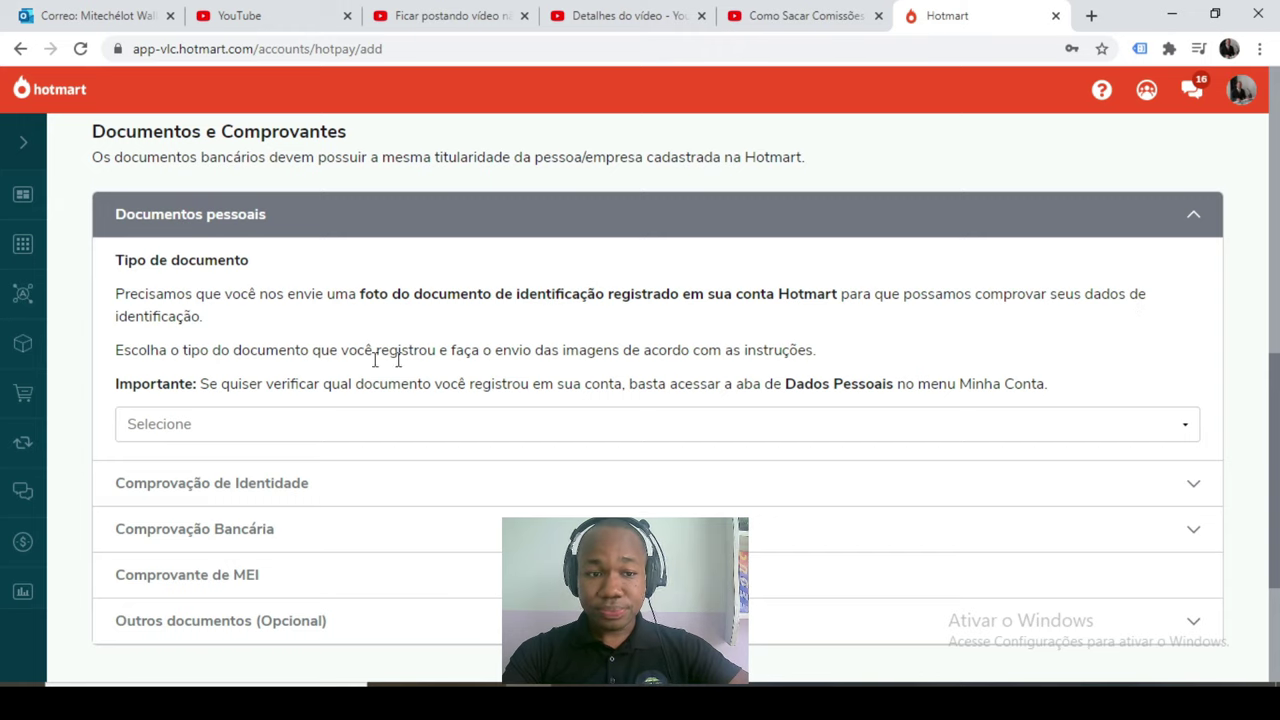
scroll(131, 372, down, 1)
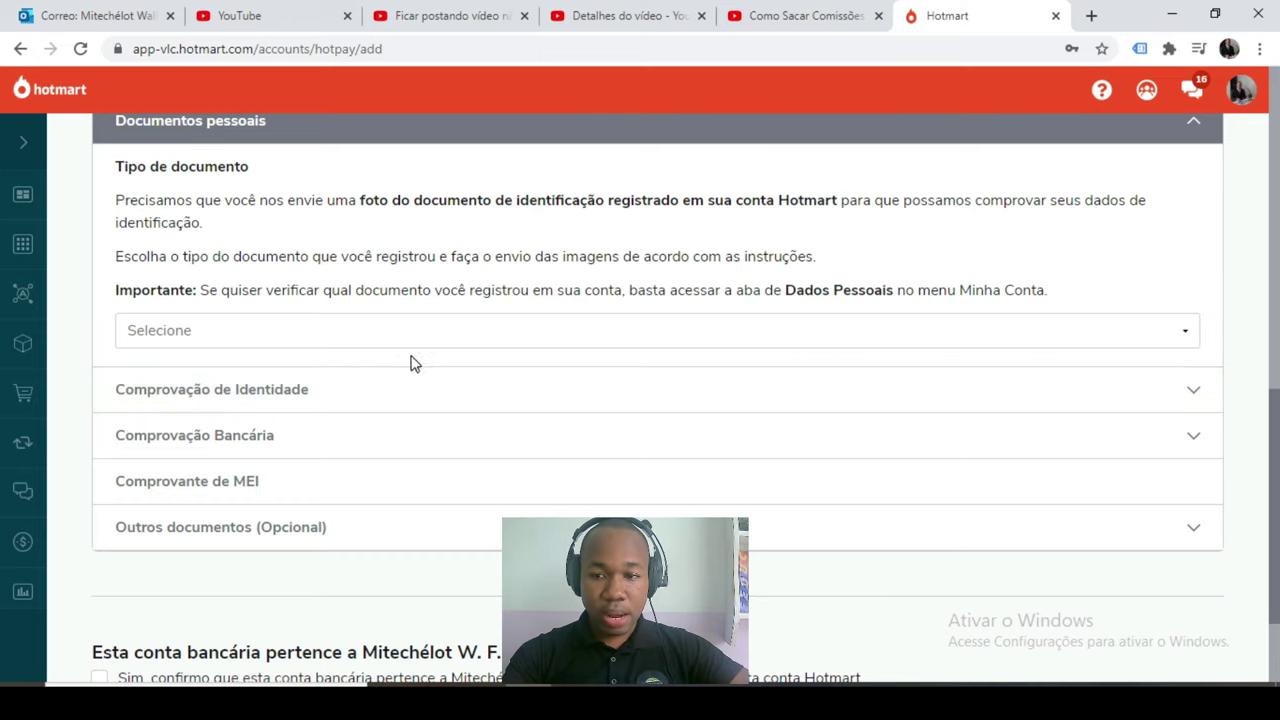
click(191, 331)
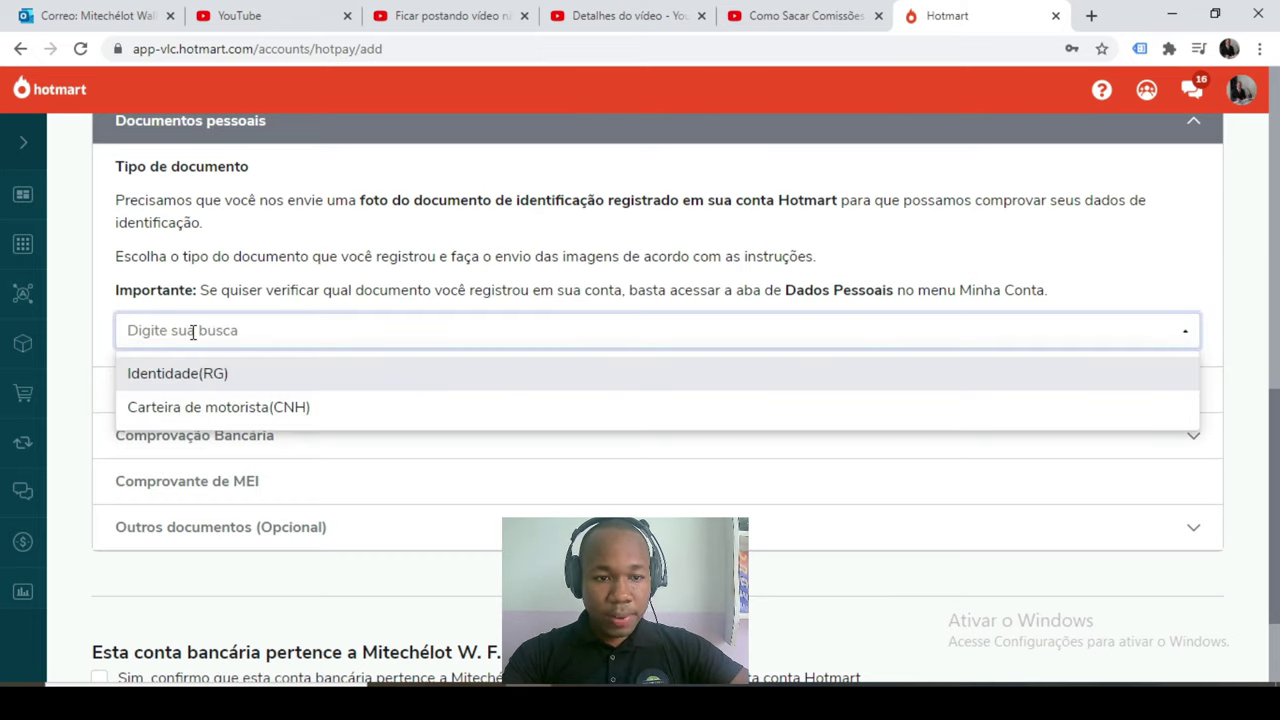
click(1089, 417)
scroll(465, 336, down, 1)
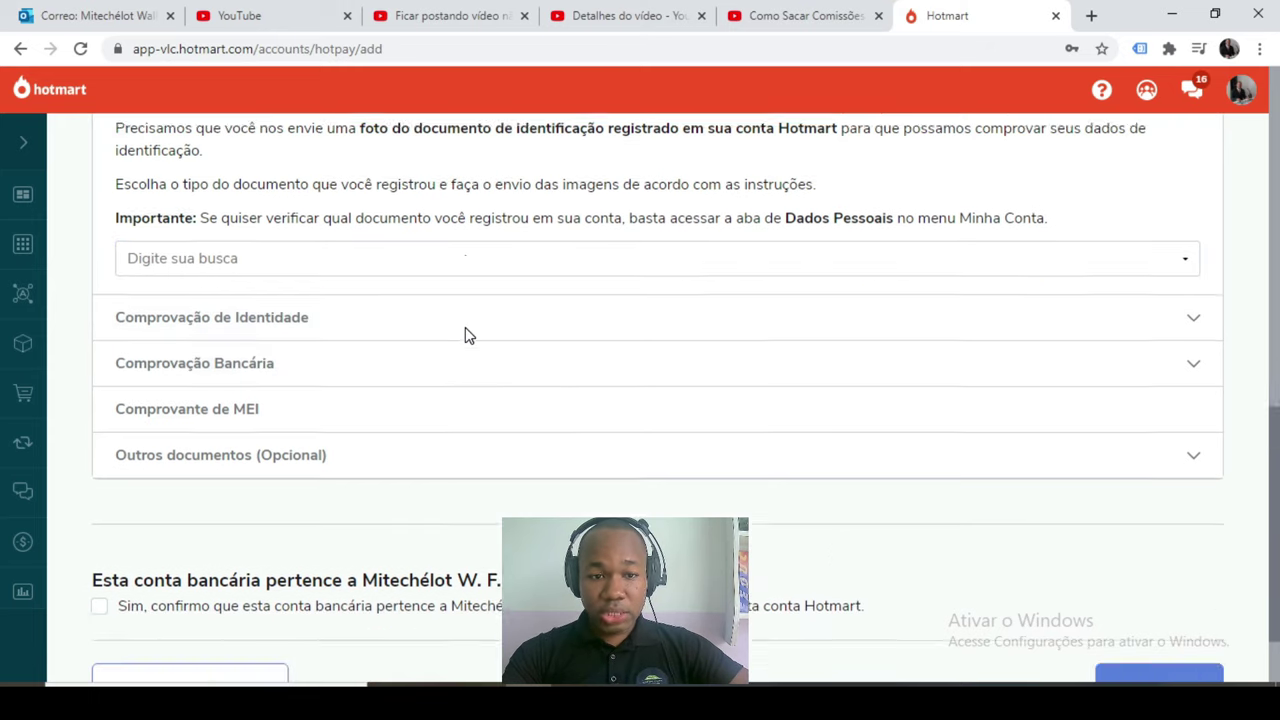
Set the identification document type under Documentos pessoais to Identidade(RG)
click(269, 234)
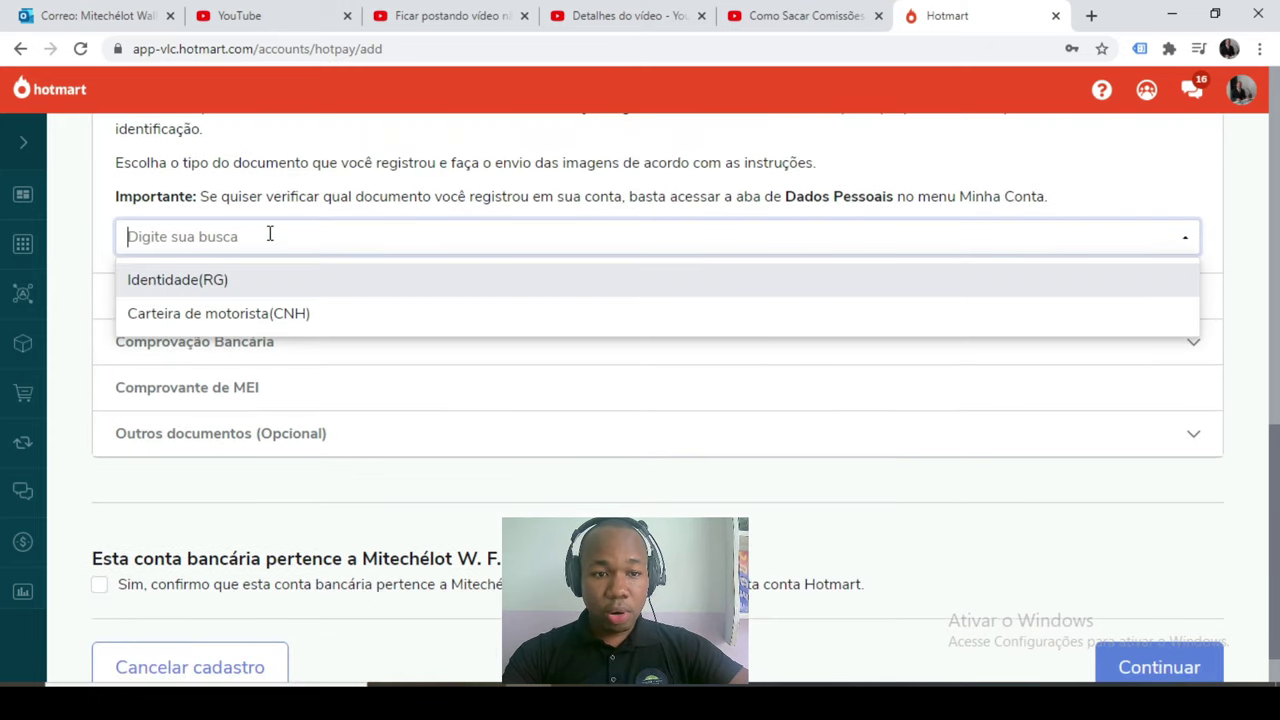
click(218, 289)
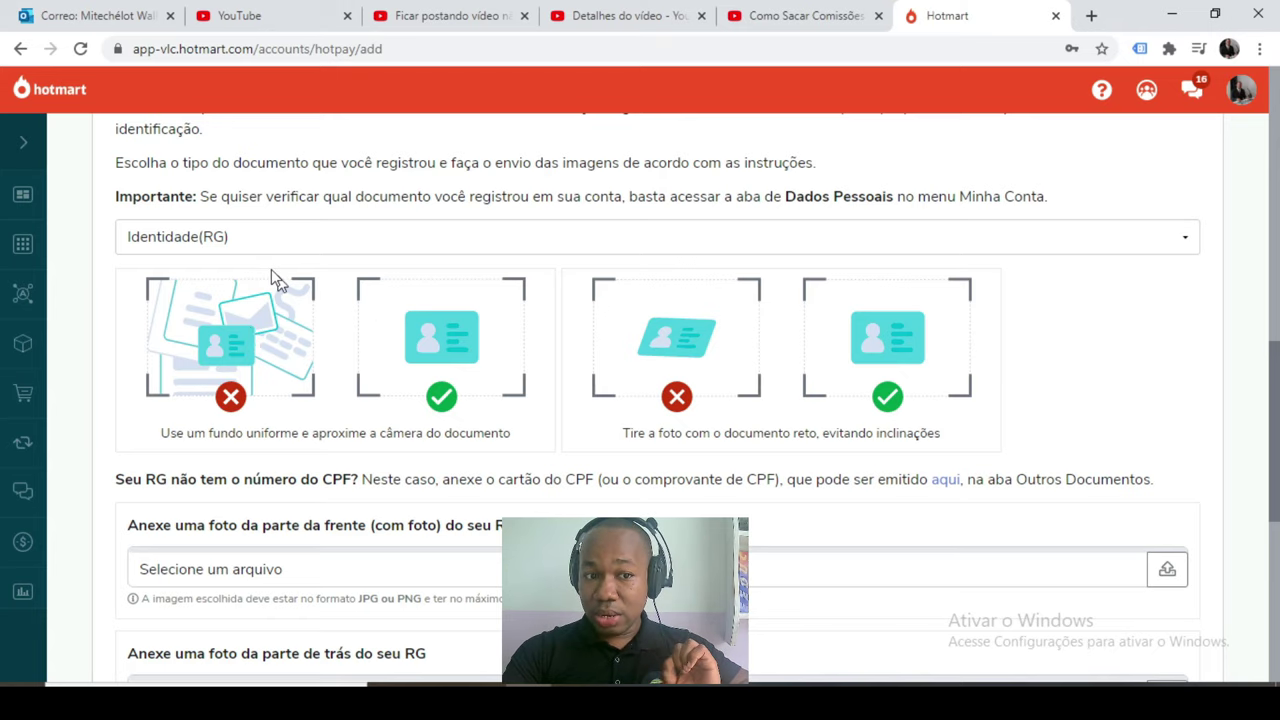
click(230, 236)
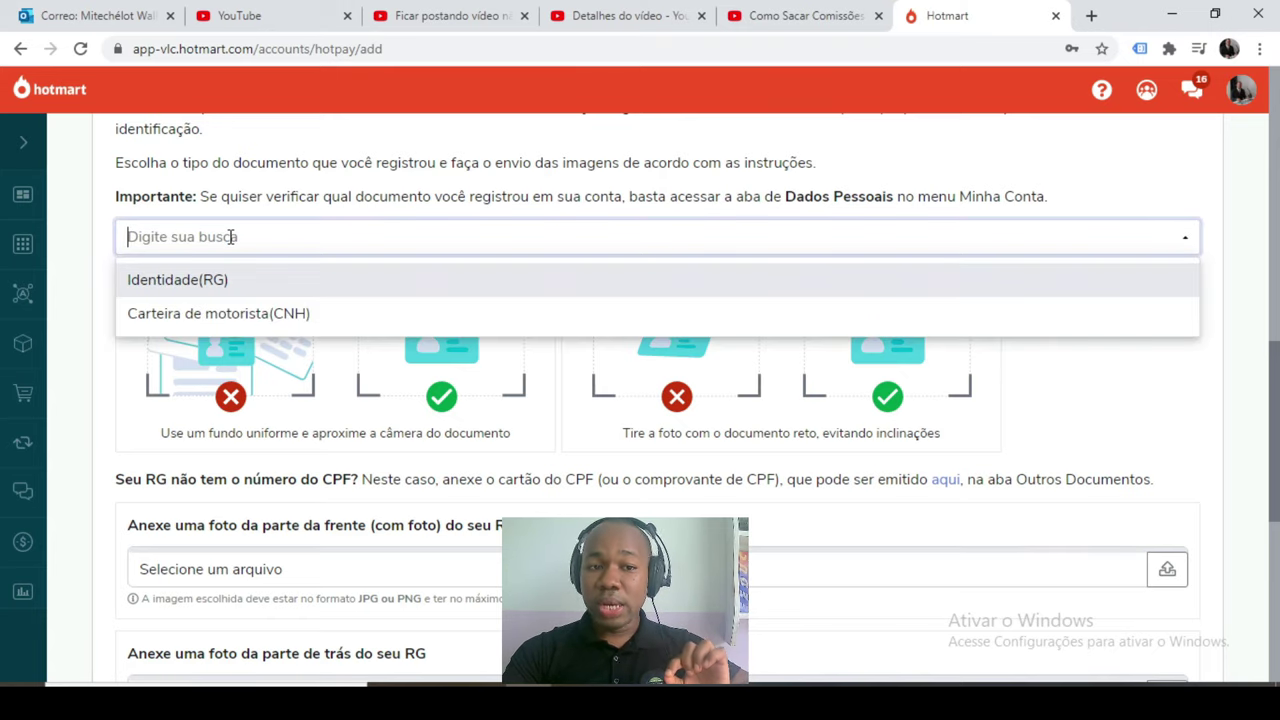
scroll(244, 274, down, 1)
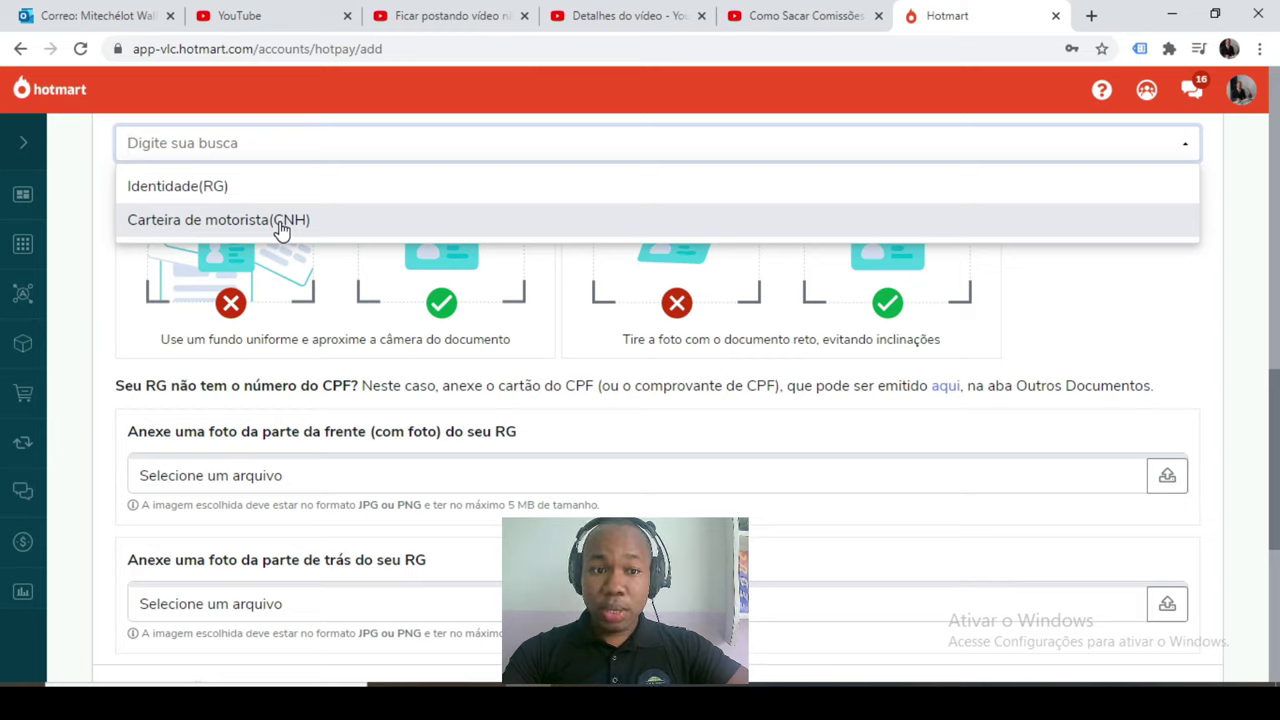
click(218, 190)
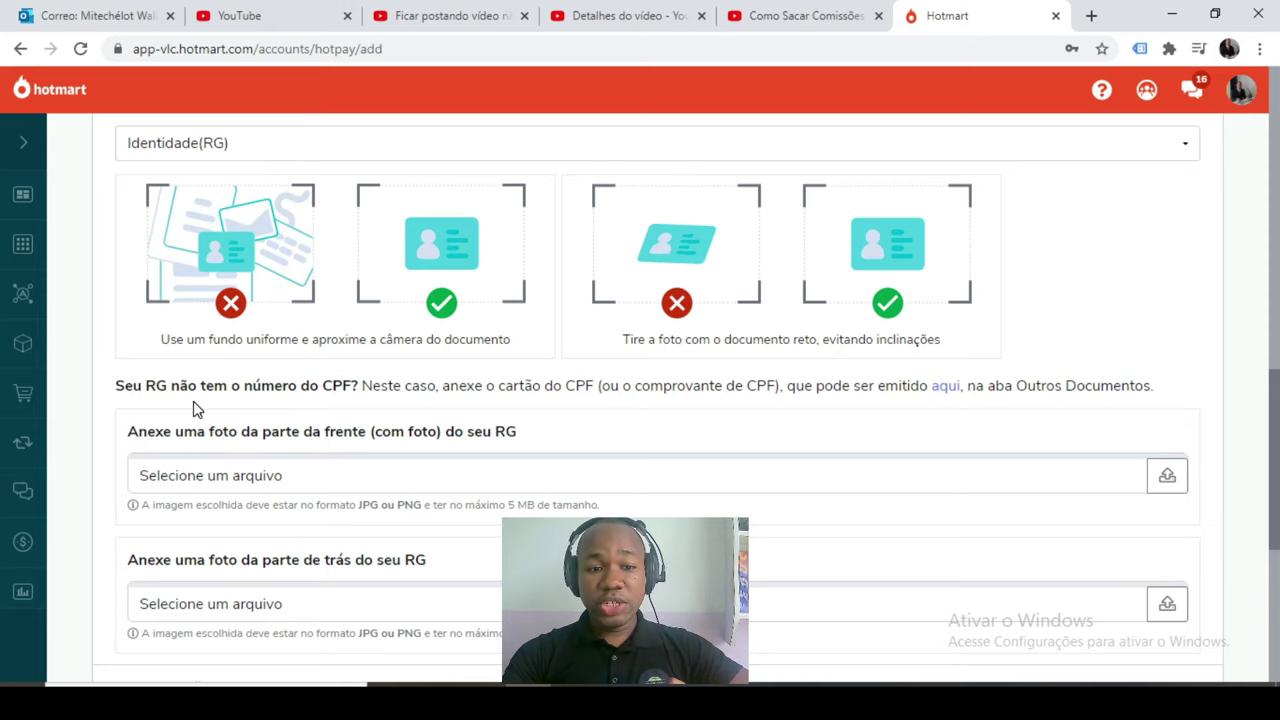
Examine the photo instructions, the upload fields for the front and back of the RG, and the remaining document sections
scroll(235, 455, down, 1)
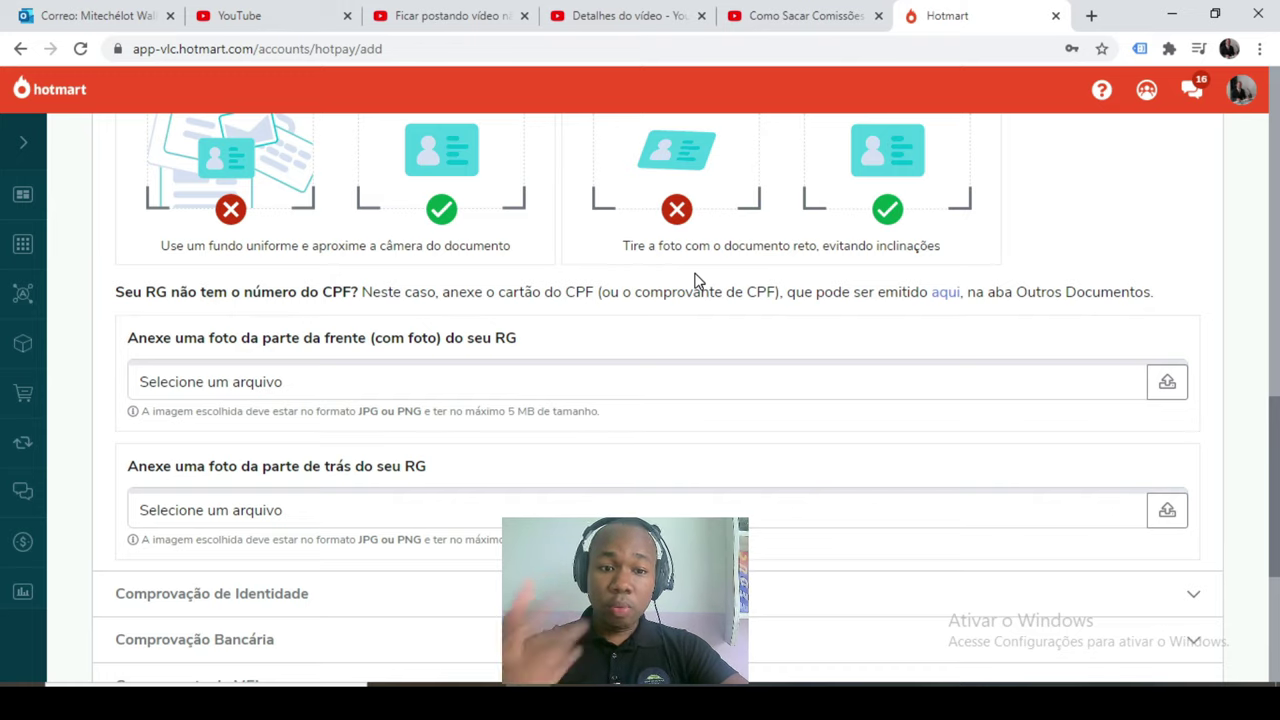
scroll(183, 569, down, 2)
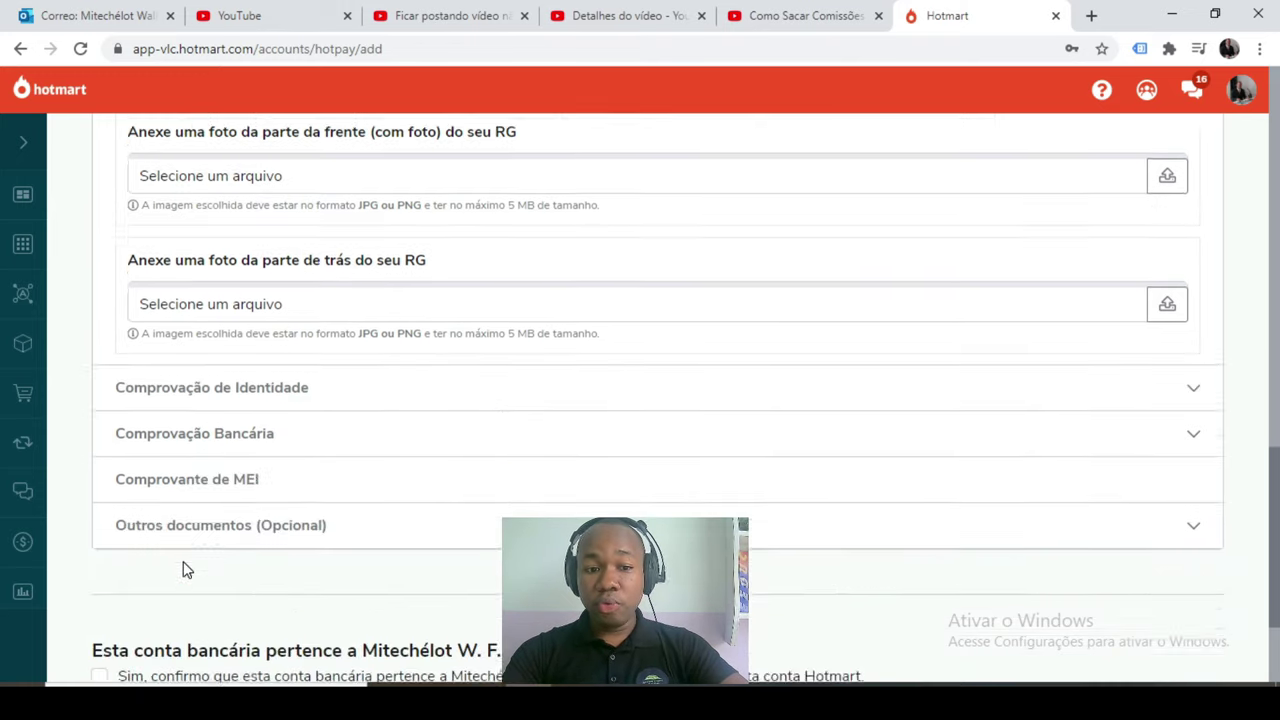
scroll(237, 474, down, 1)
scroll(251, 423, down, 1)
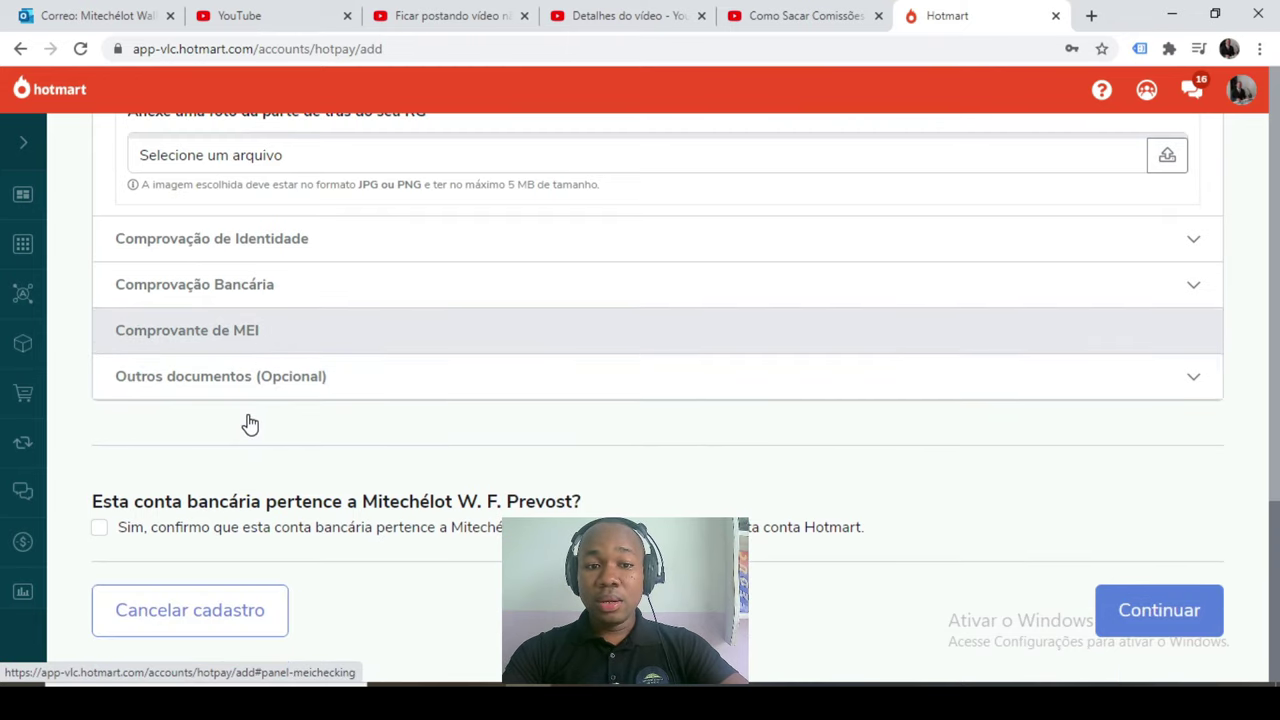
scroll(250, 425, up, 3)
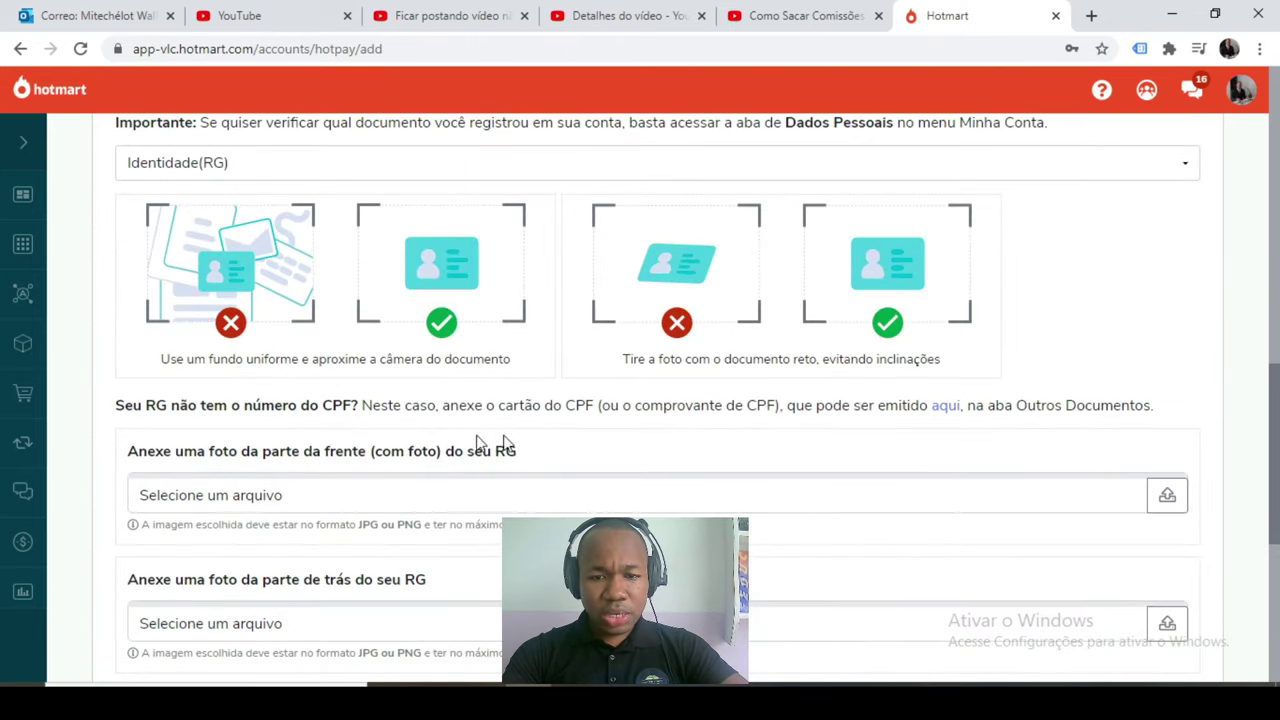
scroll(1025, 400, down, 2)
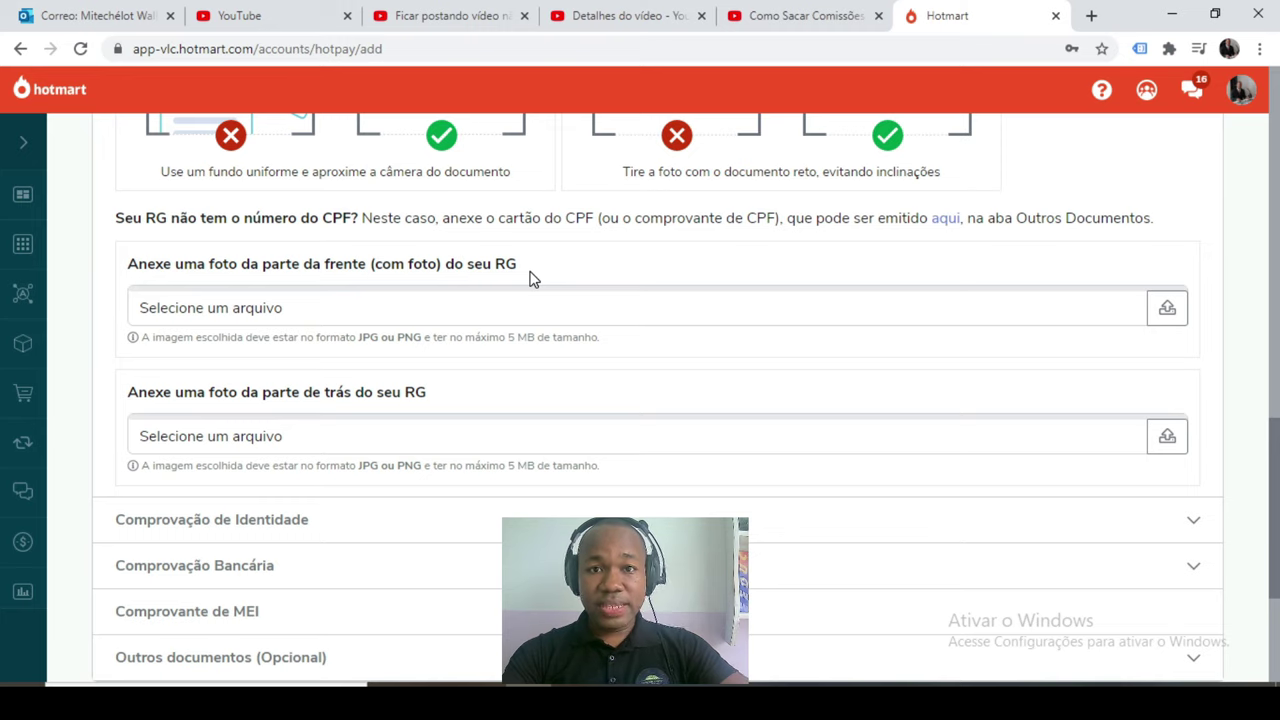
Browse the VIDEOS and fotos folders for a photo of the RG's front, and close the file picker without attaching anything
click(345, 313)
key(Escape)
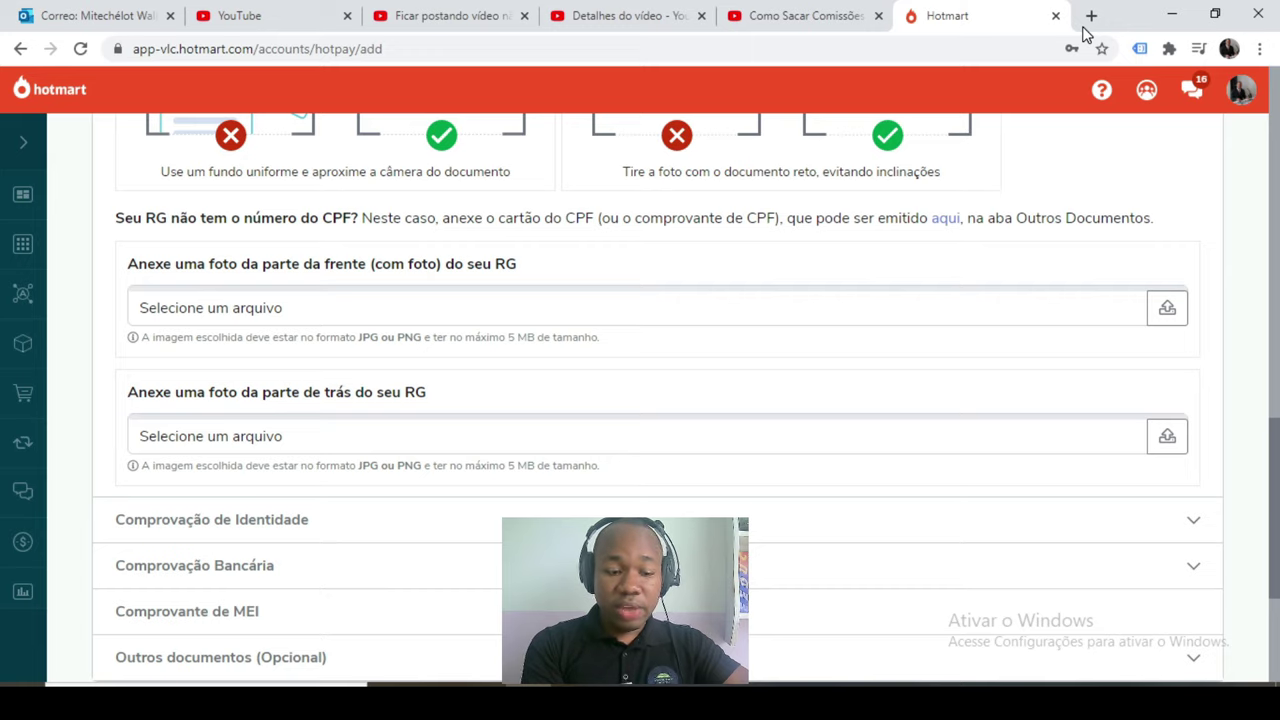
click(253, 316)
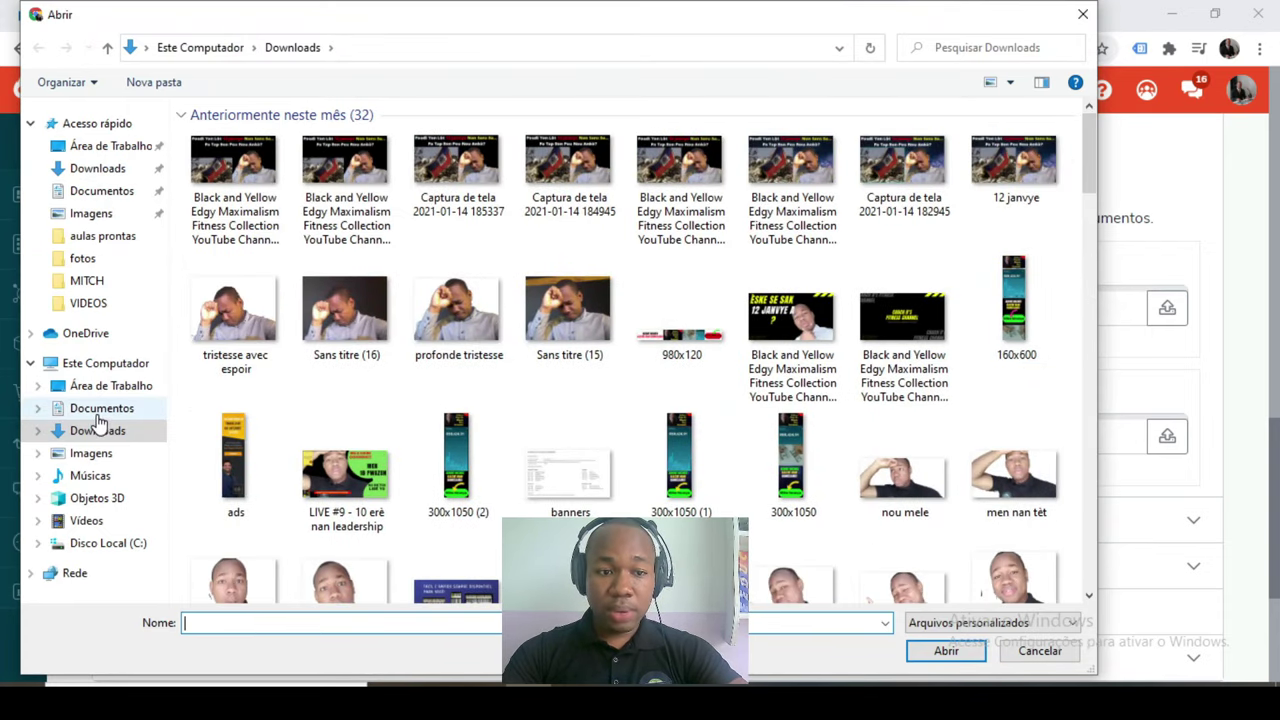
click(82, 303)
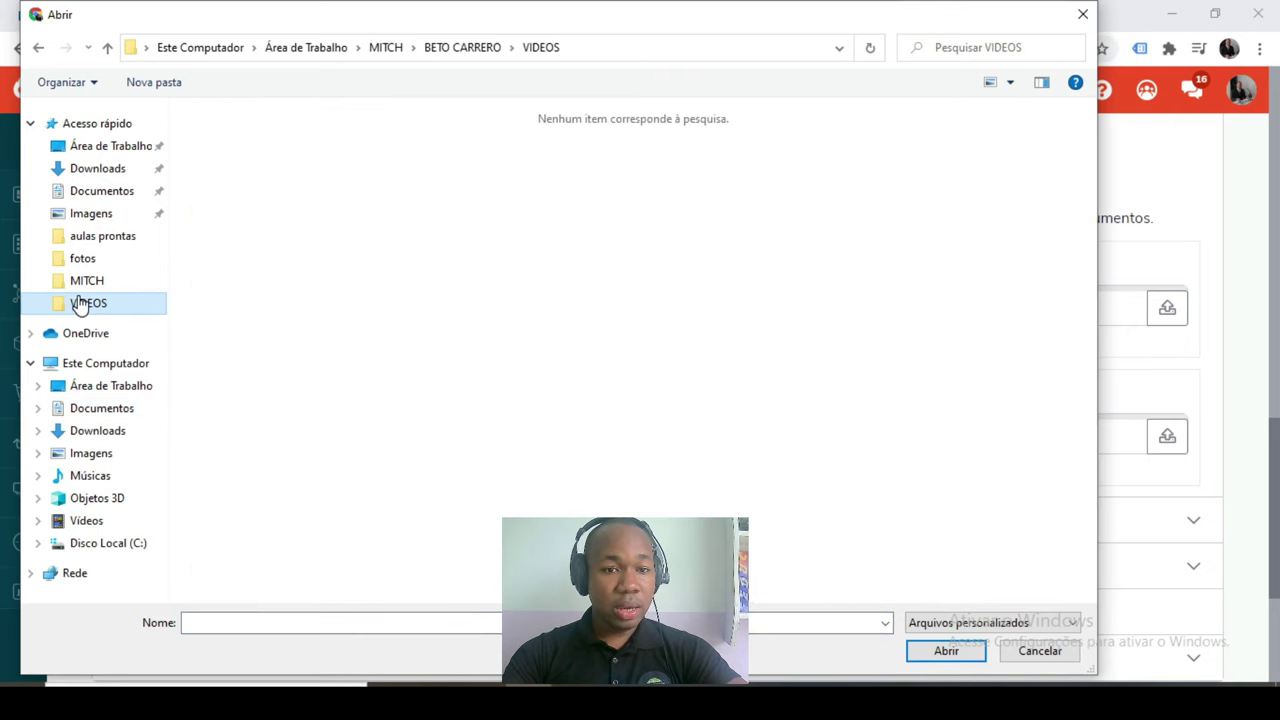
click(100, 259)
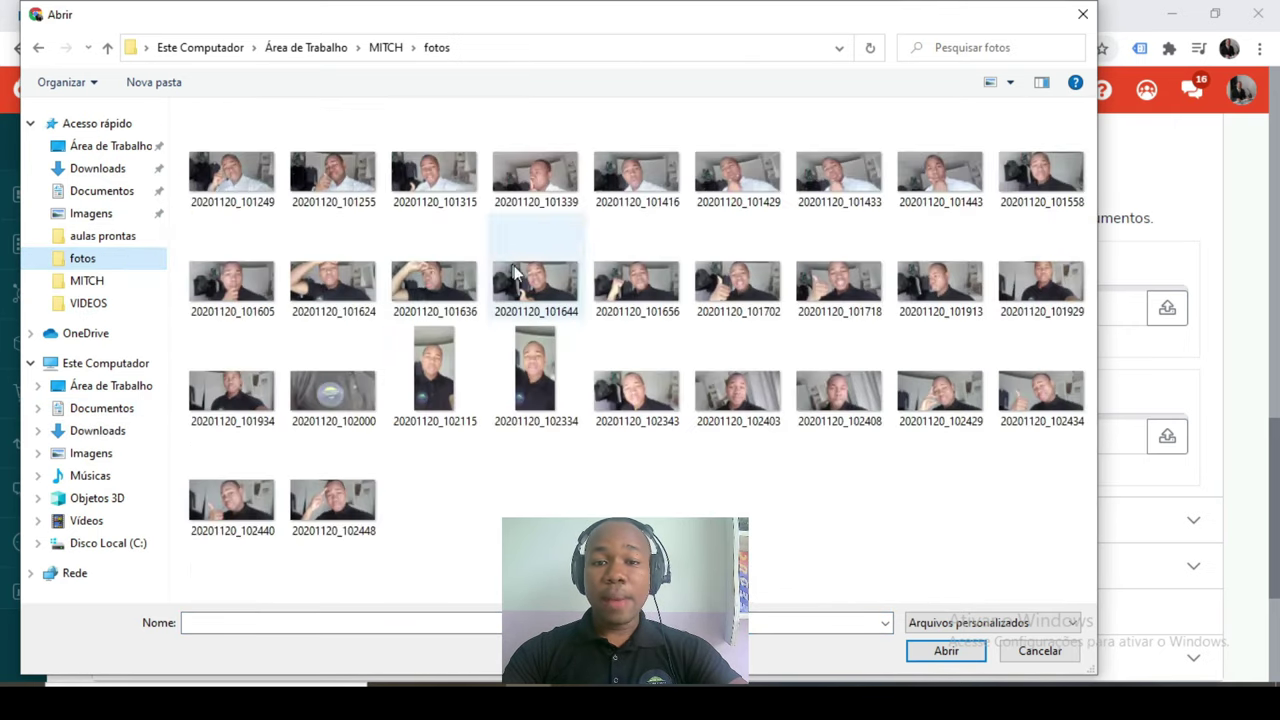
click(1082, 14)
Expand Comprovação de Identidade and examine its selfie instructions and upload field
scroll(200, 343, down, 2)
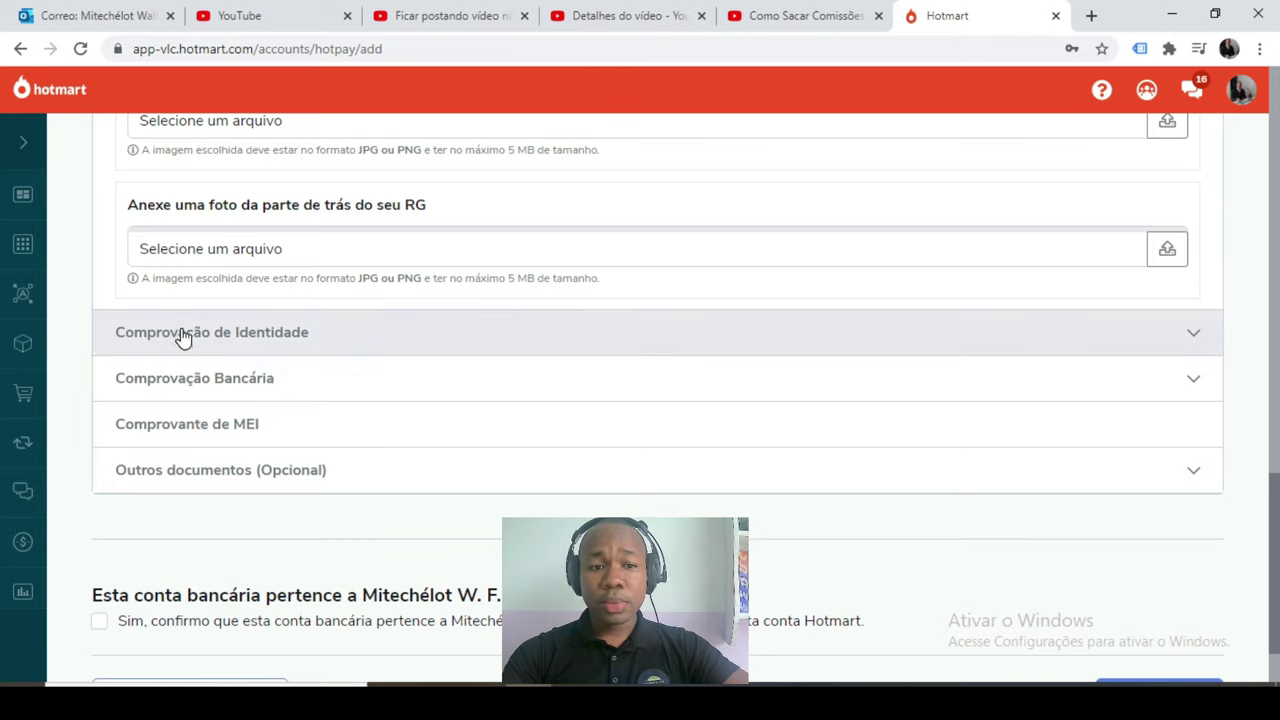
scroll(180, 337, down, 1)
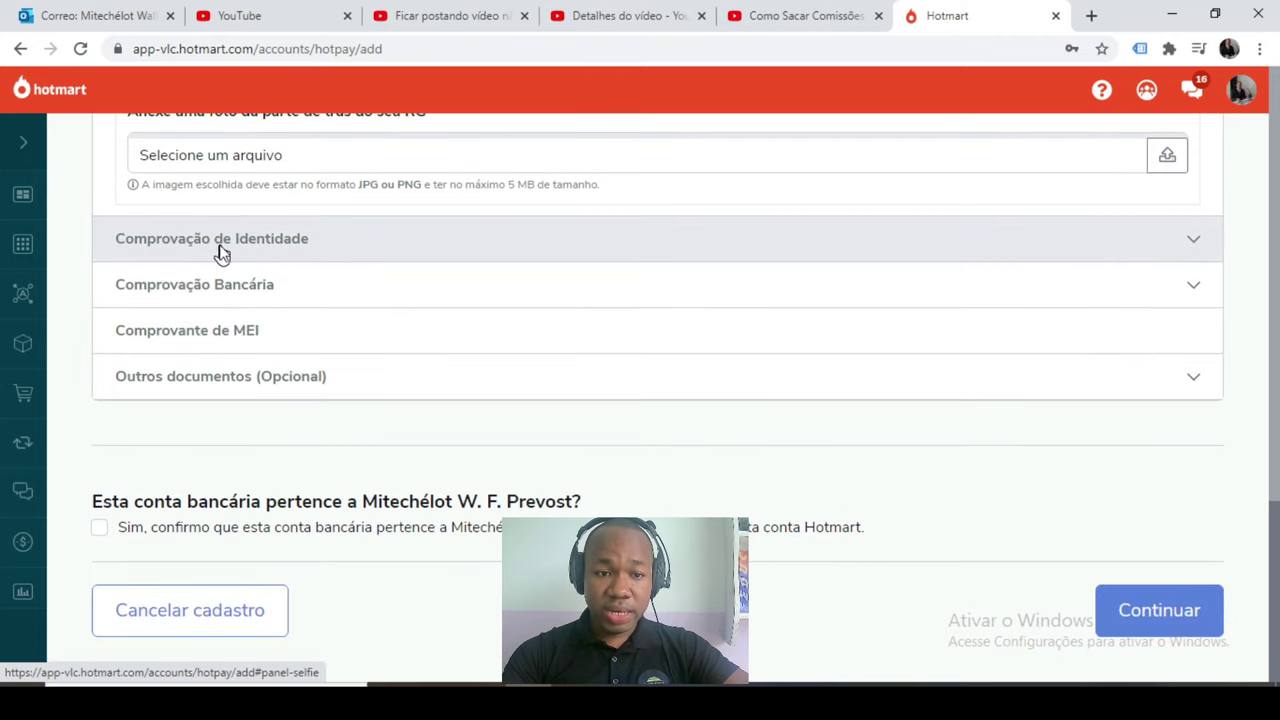
click(220, 247)
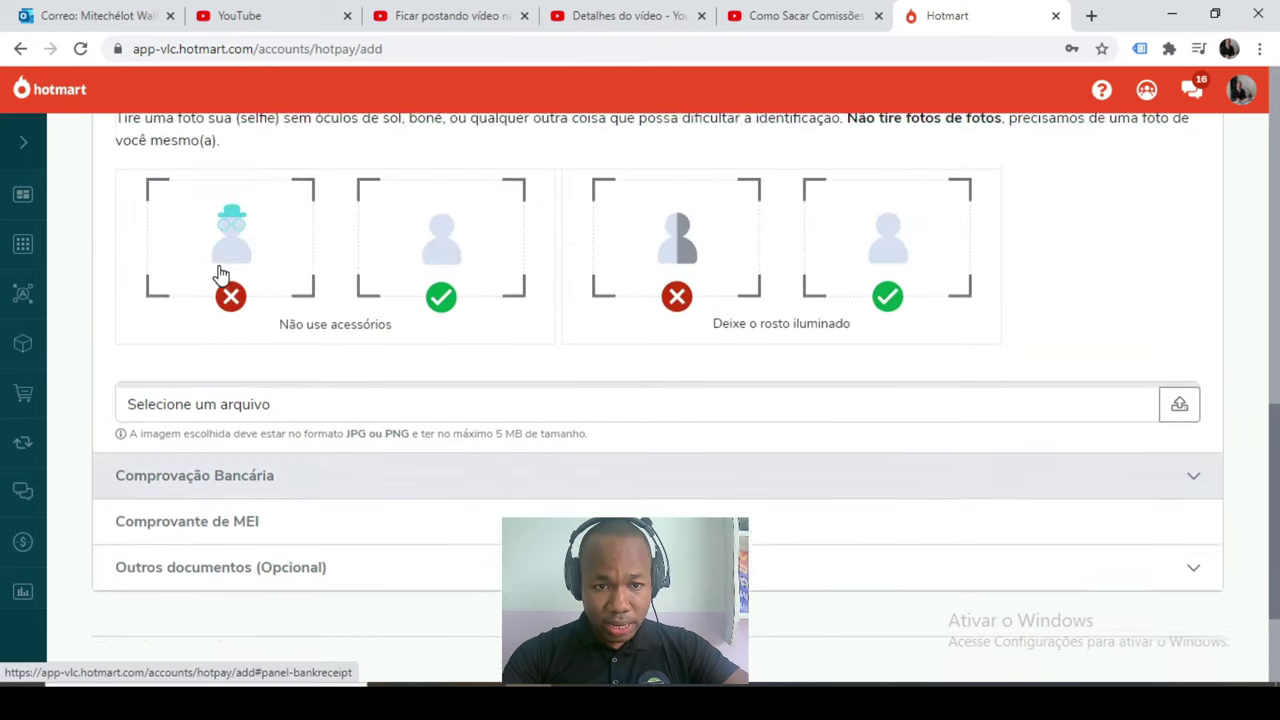
scroll(222, 274, up, 2)
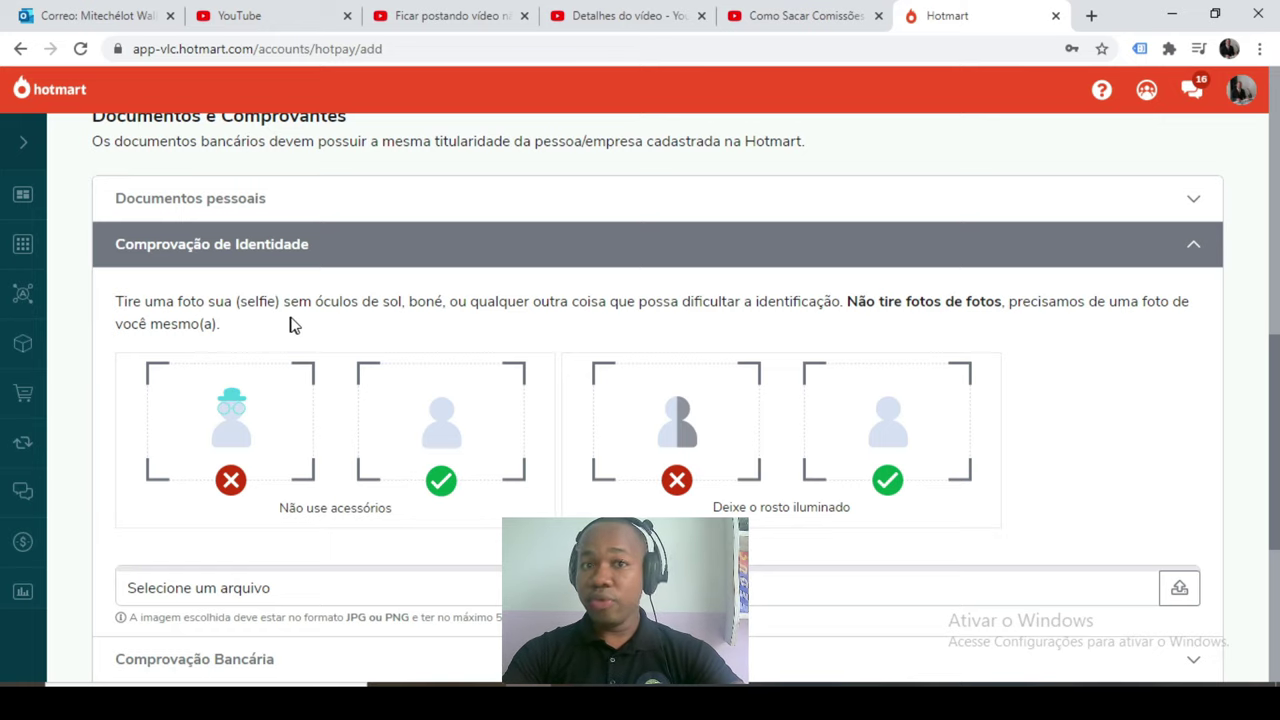
scroll(314, 470, down, 2)
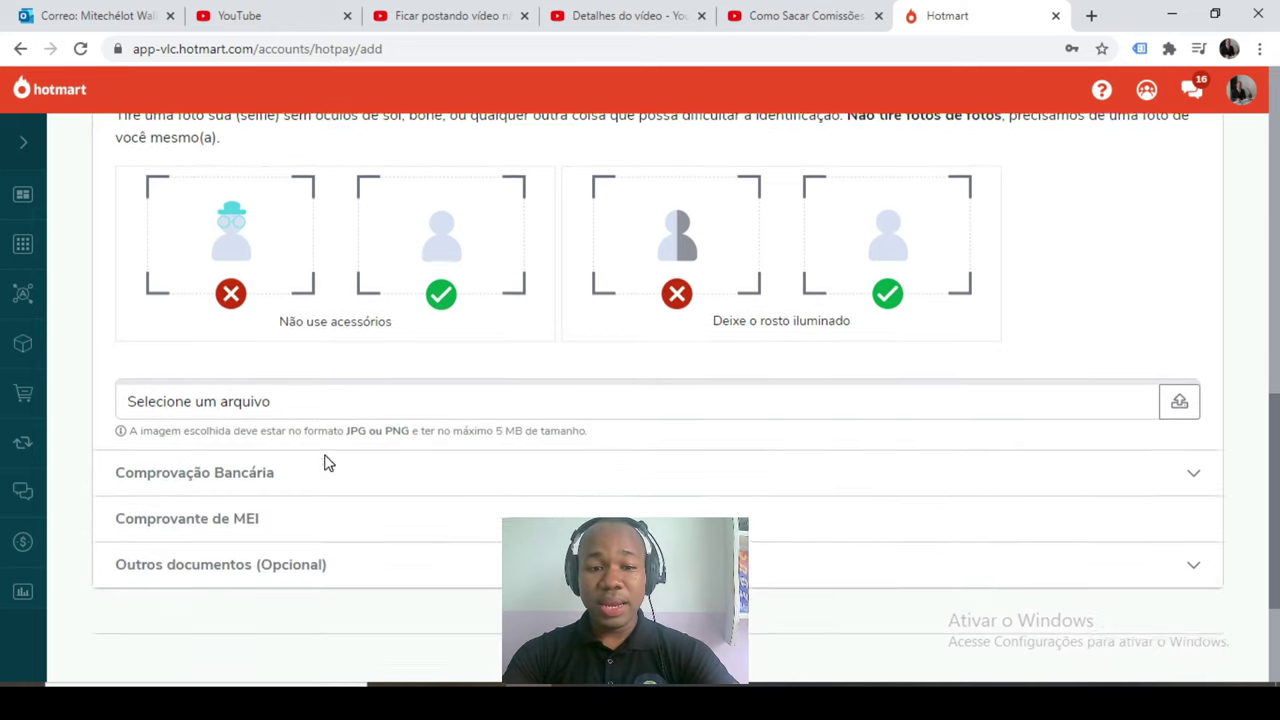
scroll(480, 410, down, 1)
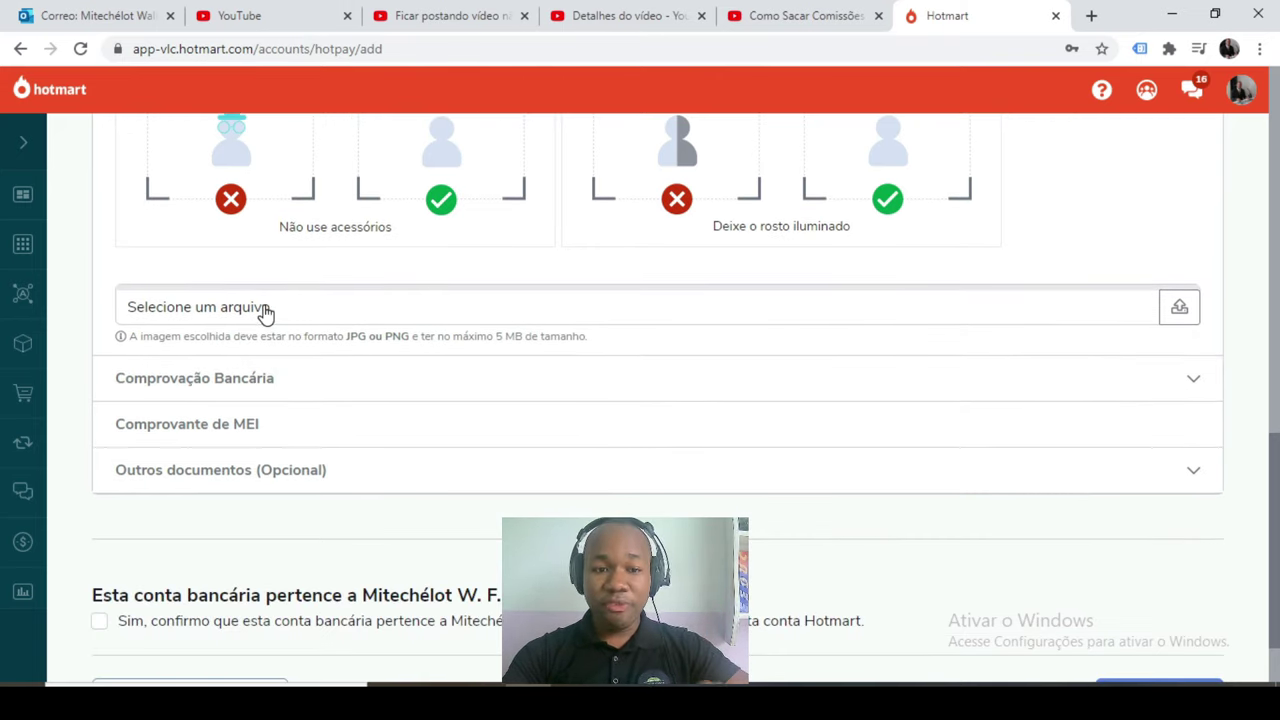
Attach the image Sans titre (15) from Downloads as the selfie for Comprovação de Identidade
click(265, 314)
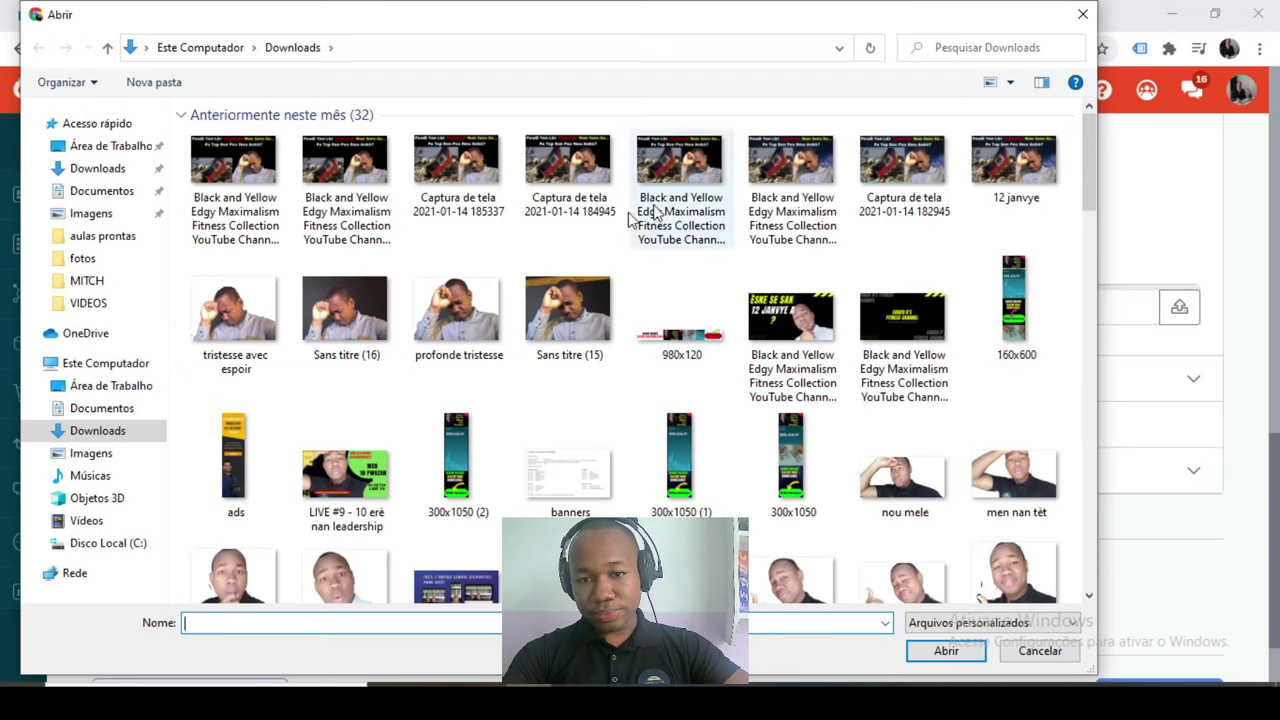
double_click(573, 321)
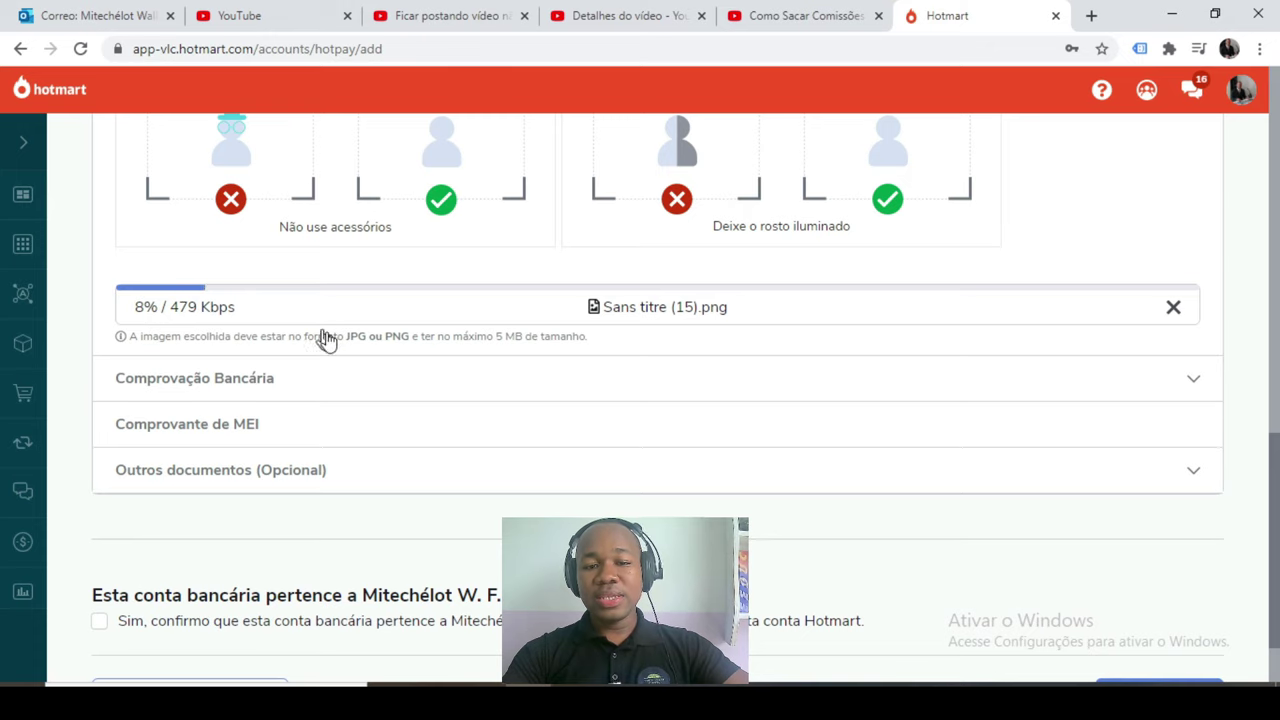
scroll(246, 366, up, 3)
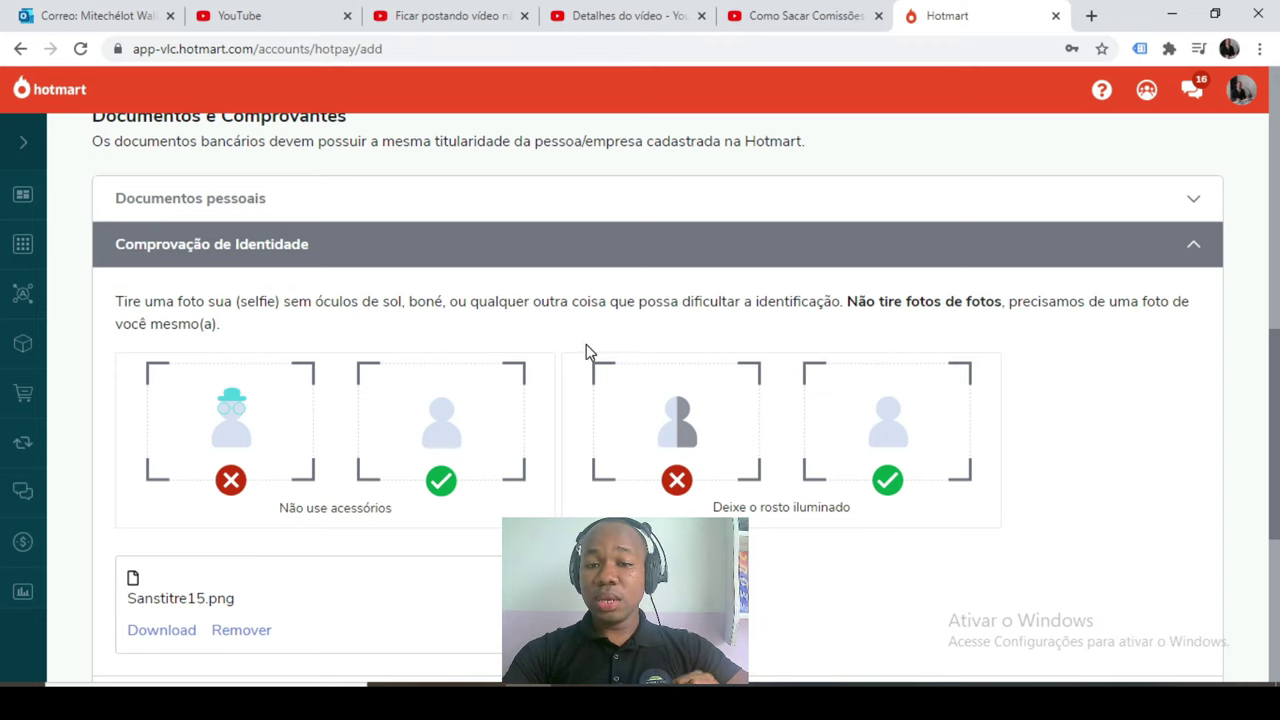
scroll(617, 411, down, 2)
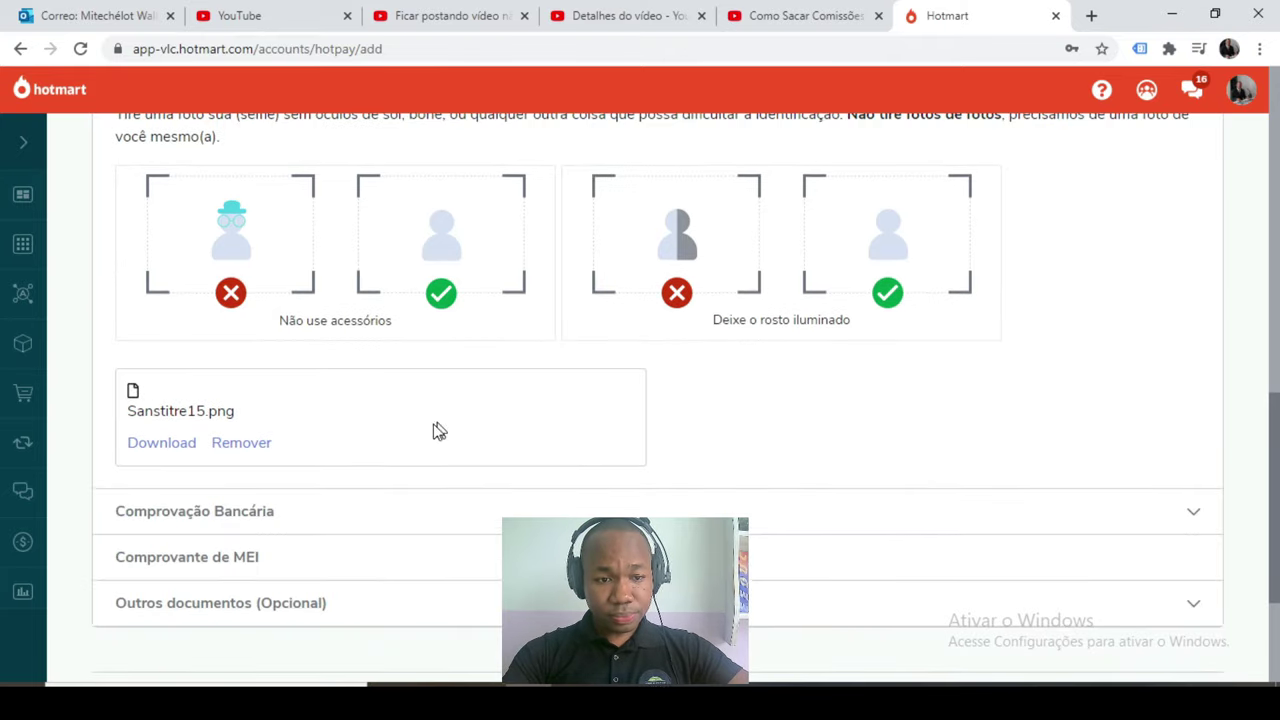
Expand Comprovação Bancária and read which bank documents are recommended and which are not accepted
scroll(432, 434, down, 2)
scroll(320, 346, down, 1)
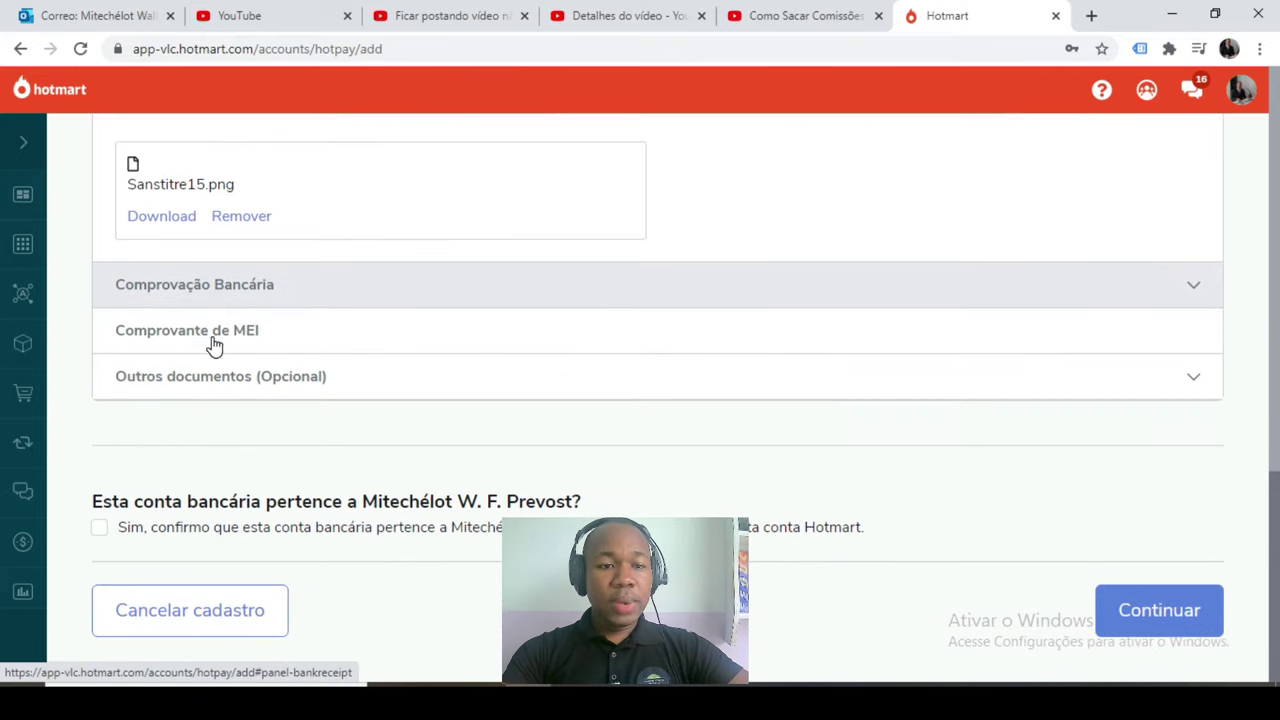
click(176, 288)
scroll(210, 355, up, 3)
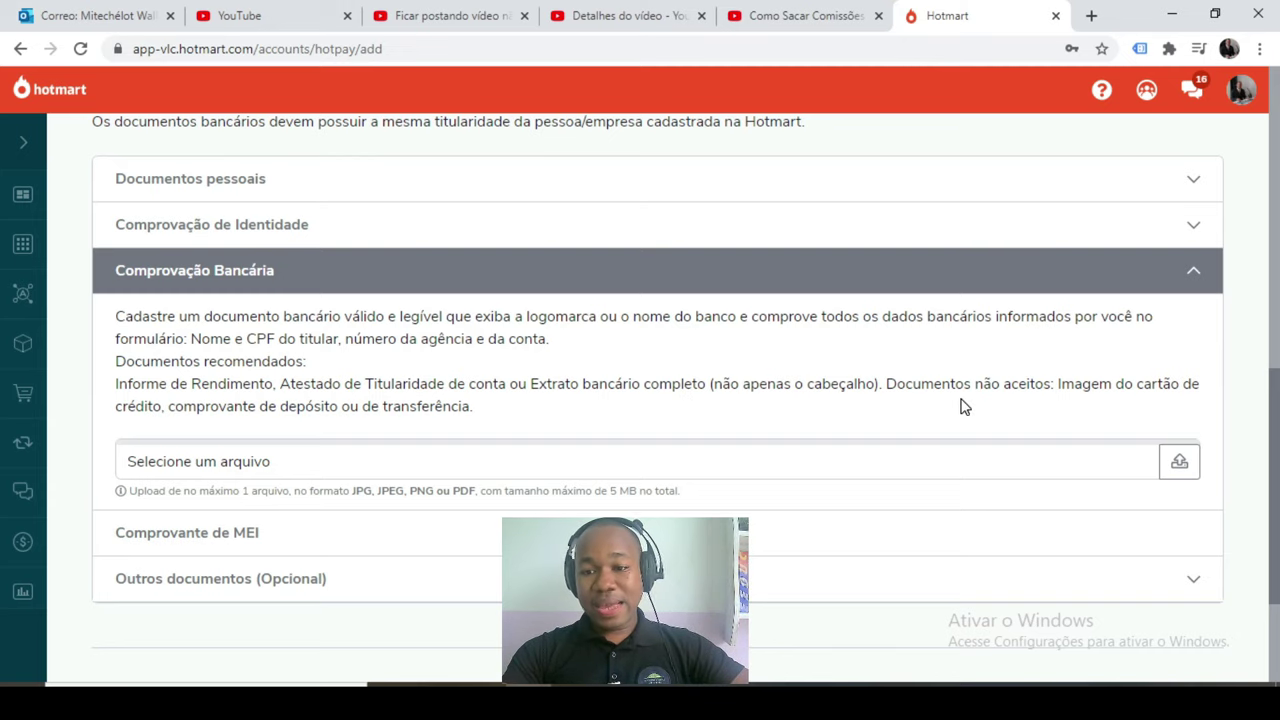
scroll(963, 406, down, 1)
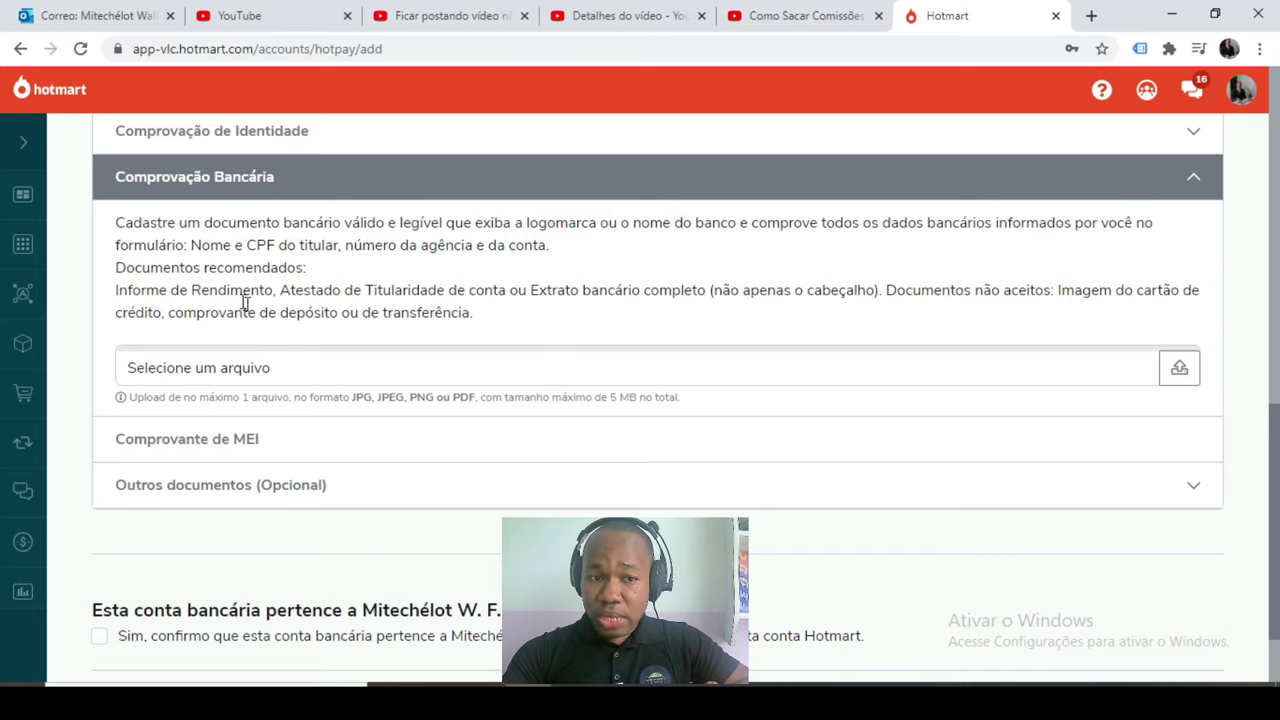
scroll(206, 290, up, 1)
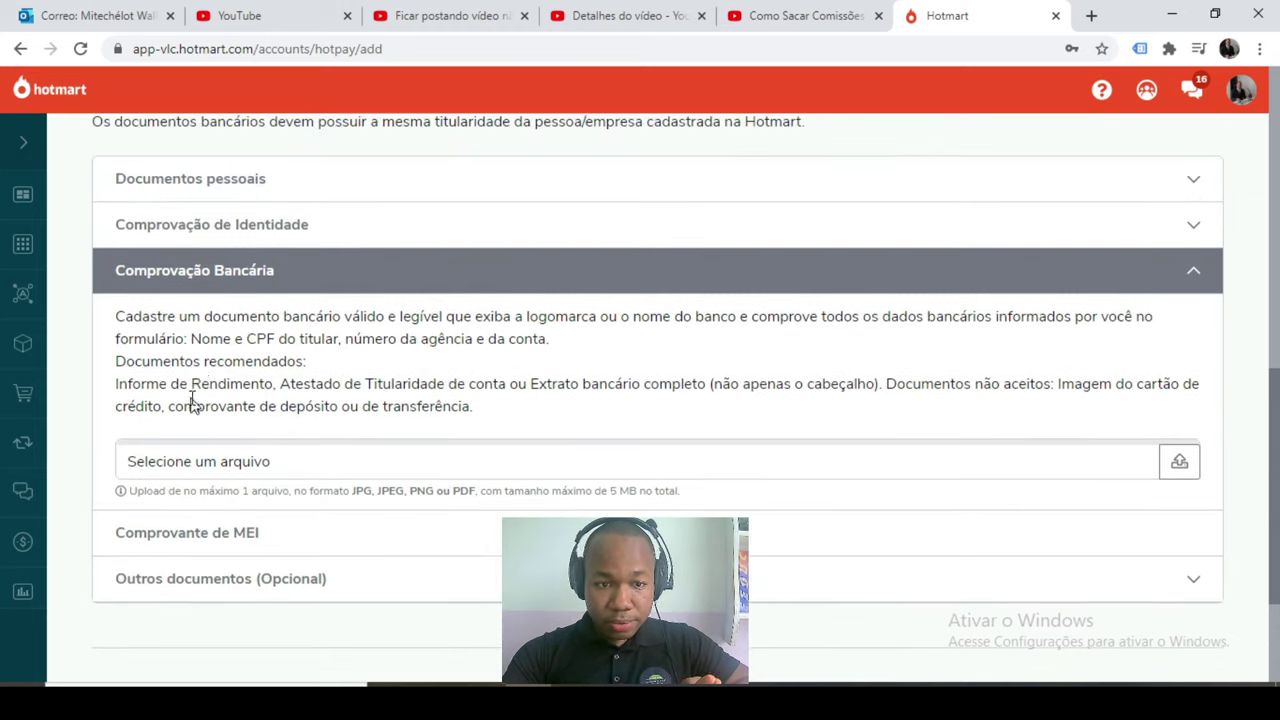
Expand Comprovante de MEI and read its document instructions without attaching a file
scroll(206, 343, down, 2)
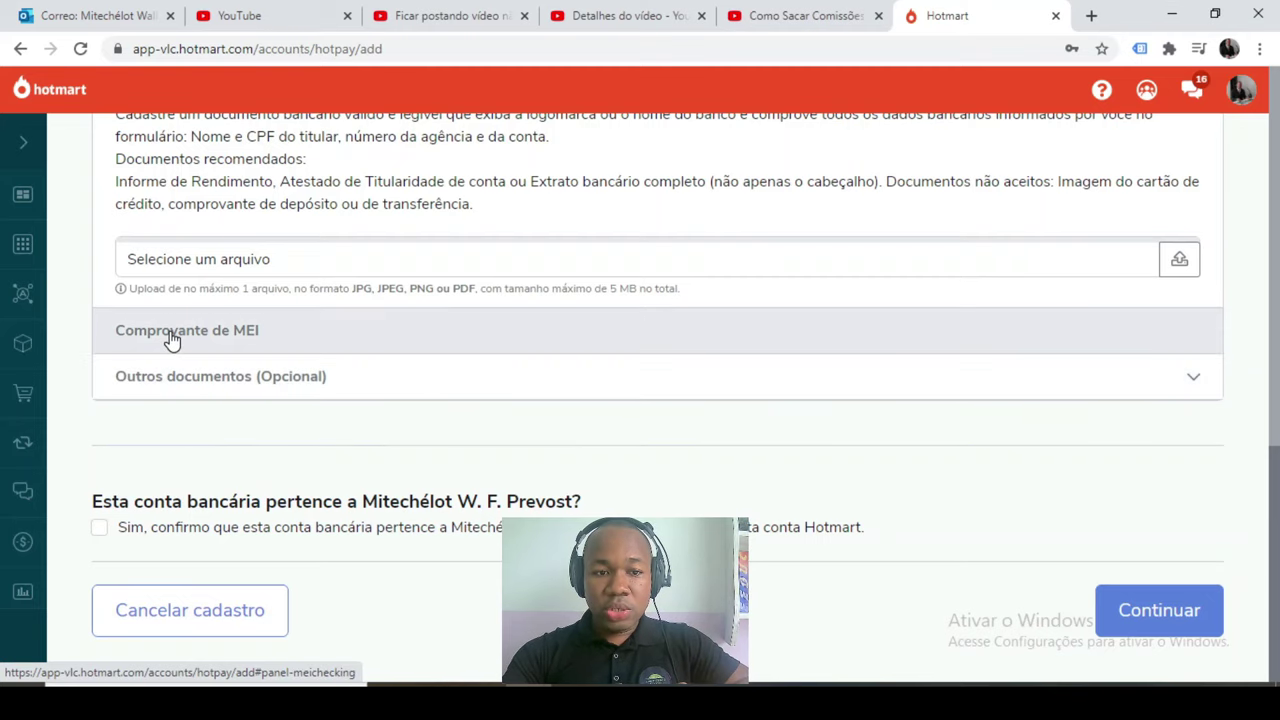
click(170, 333)
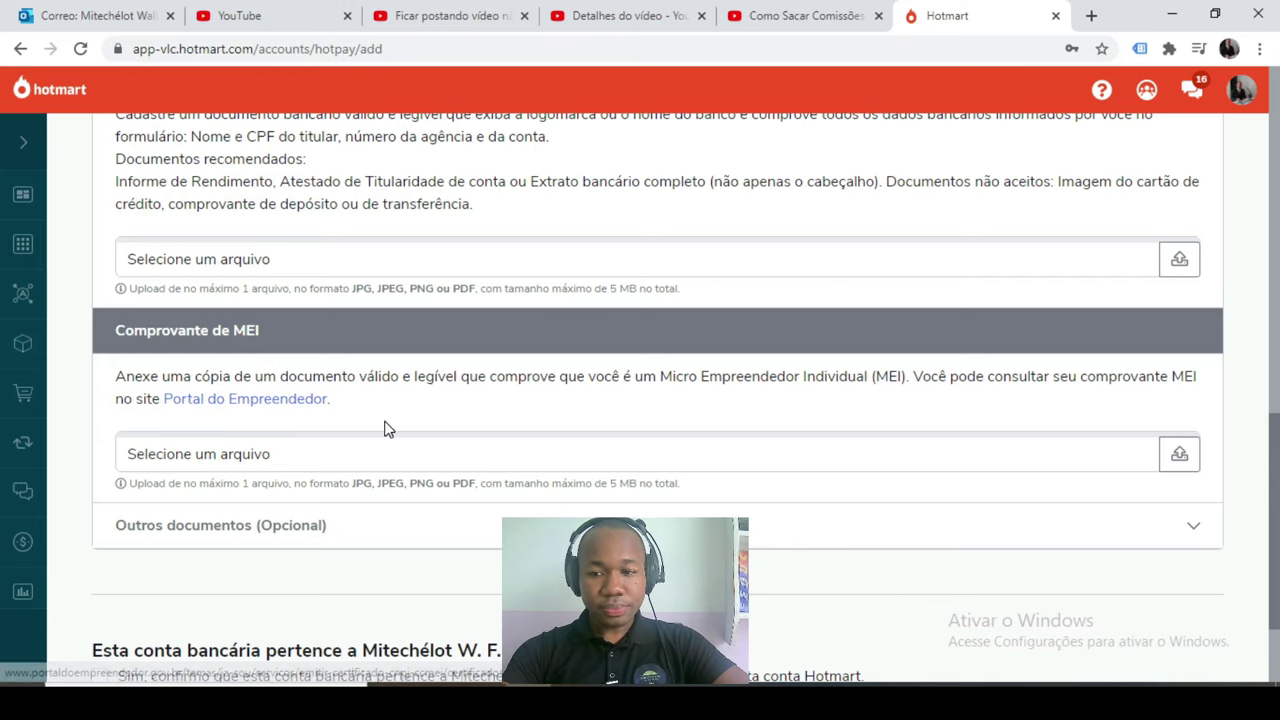
scroll(229, 468, down, 2)
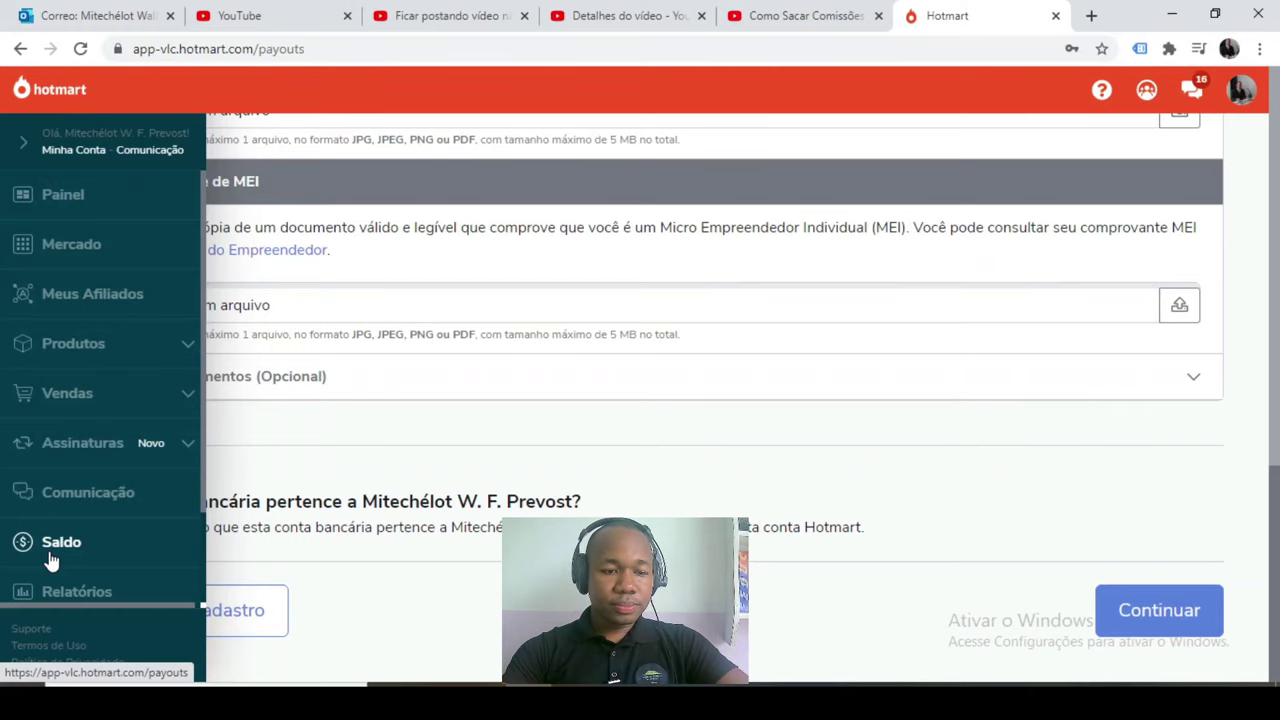
View the US$ withdrawal options on the Saldo page, and open the withdrawal form for the R$ balance
click(49, 555)
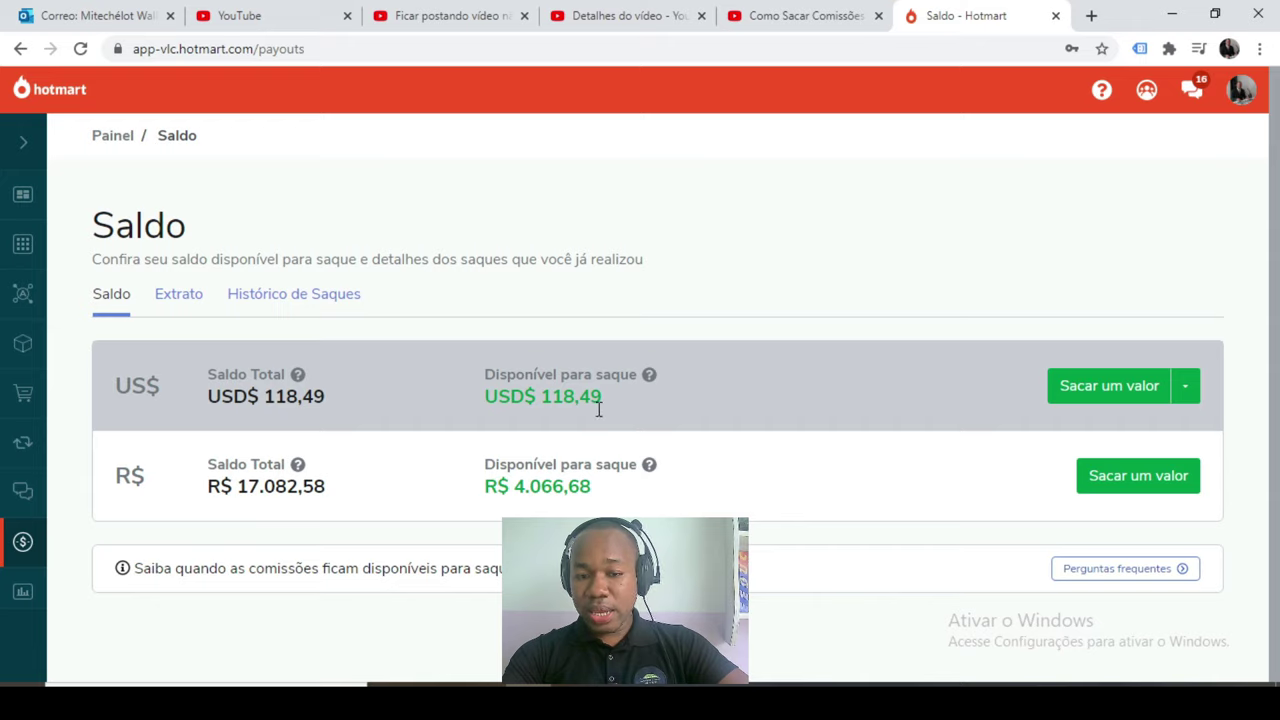
click(1186, 390)
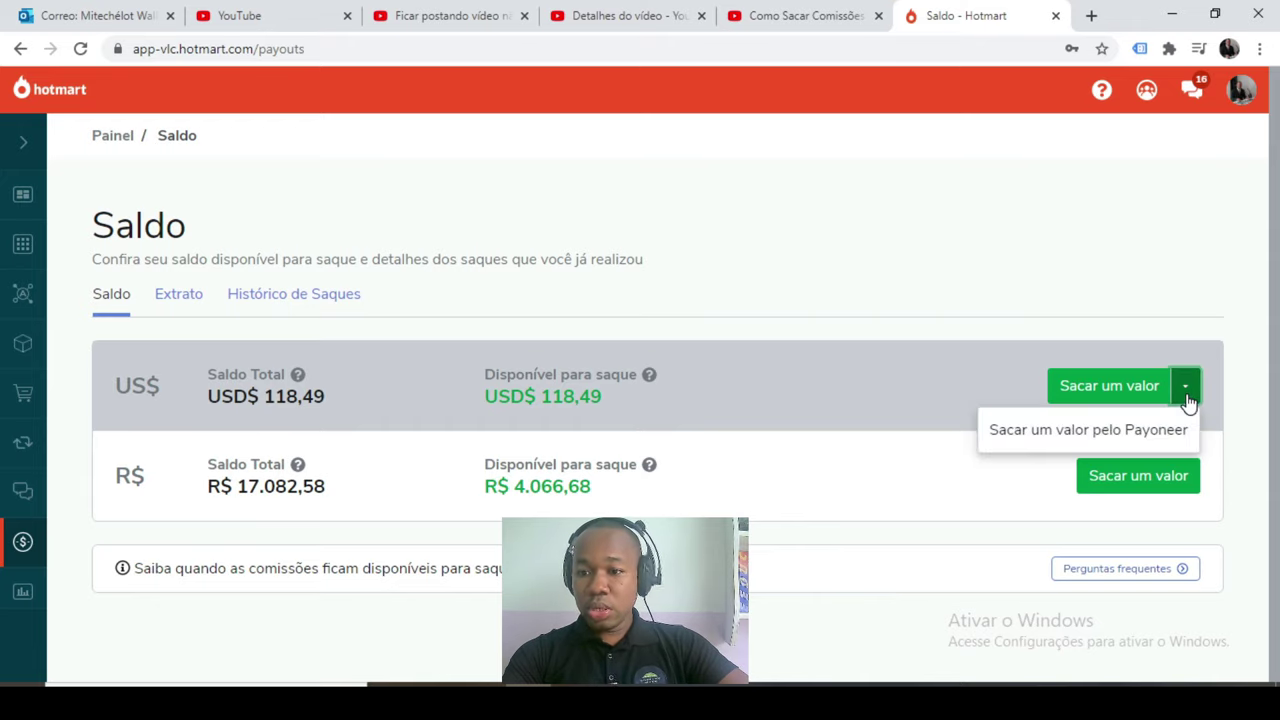
click(807, 375)
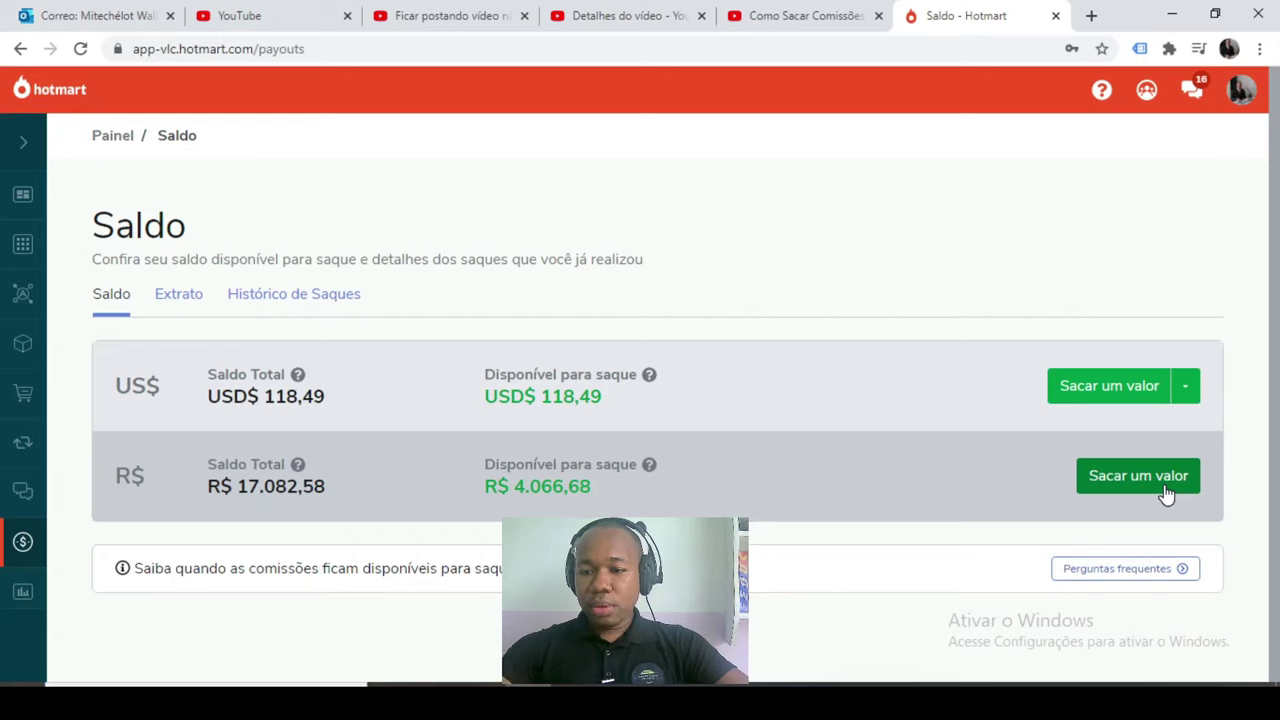
click(1165, 494)
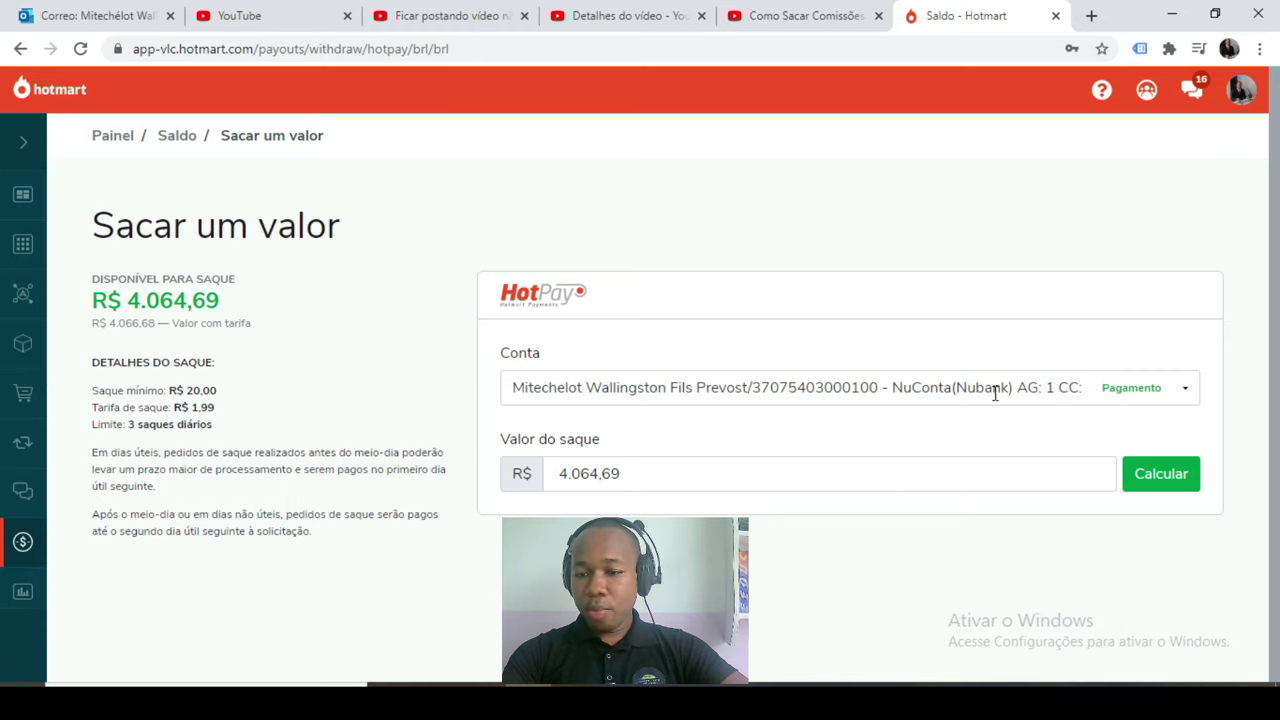
Choose the NuConta (Nubank) account as the withdrawal destination and calculate the charges for withdrawing R$ 4.064,69
click(1185, 395)
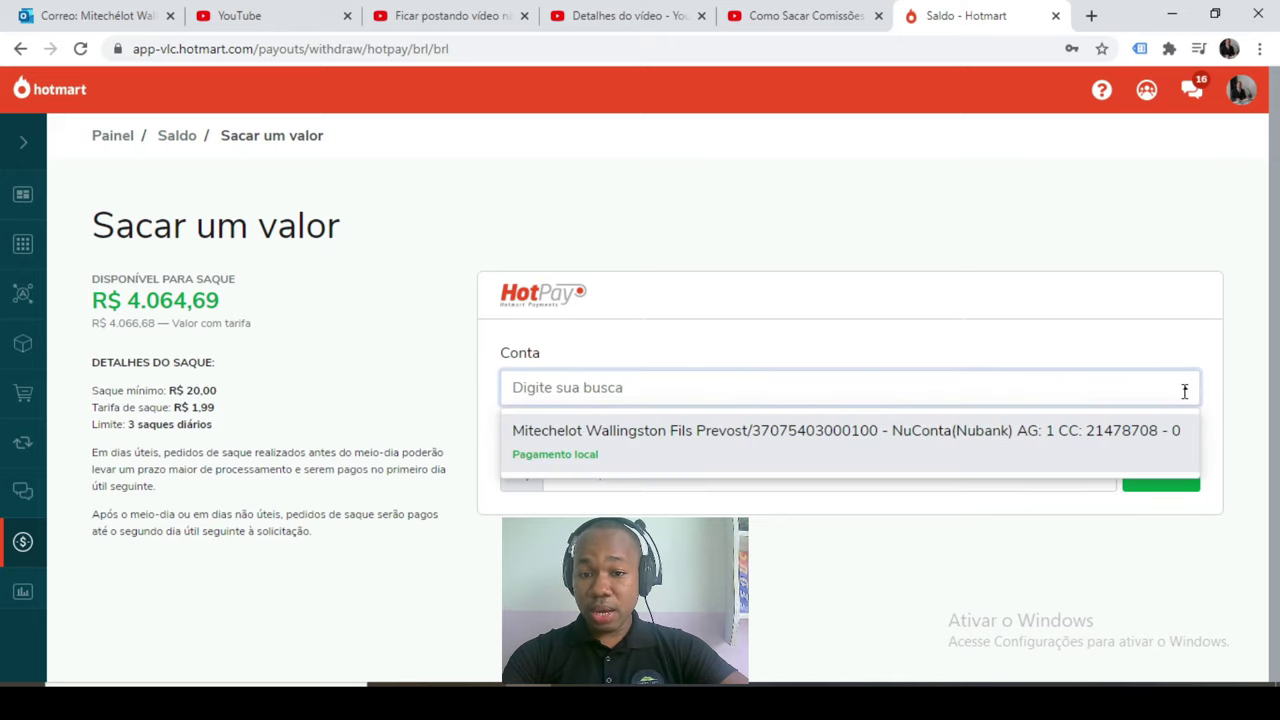
key(Return)
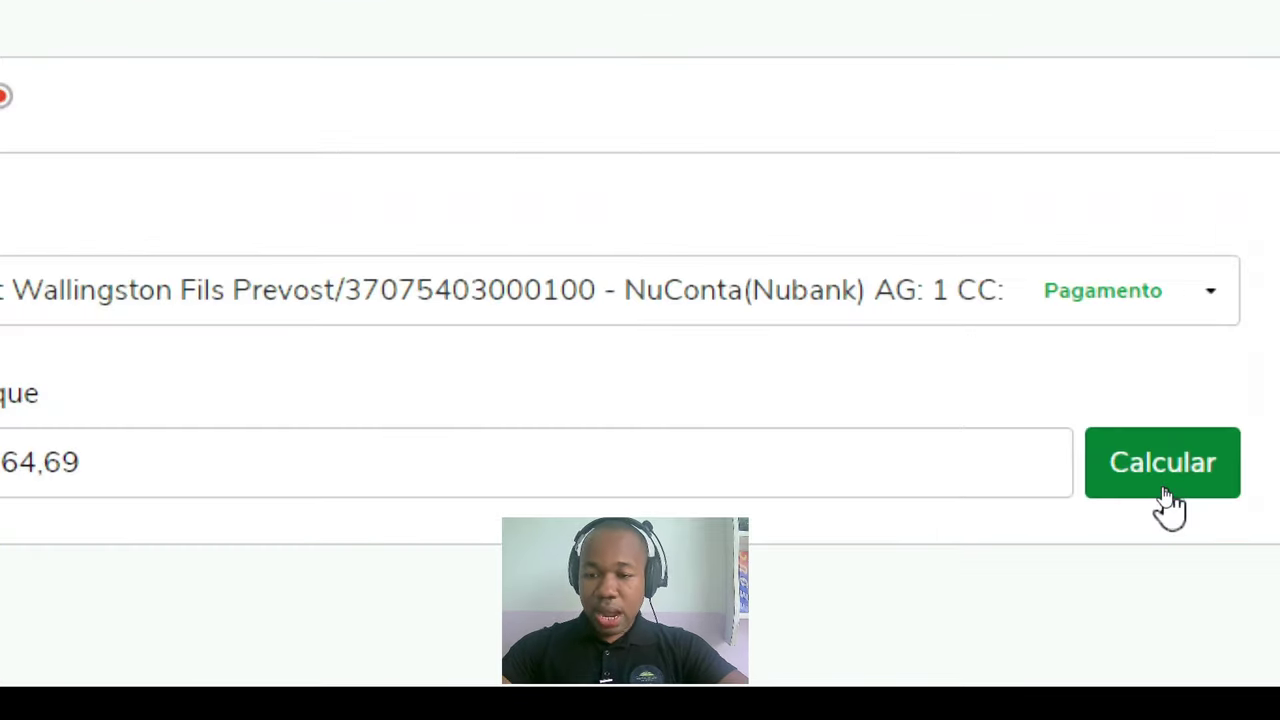
click(1167, 492)
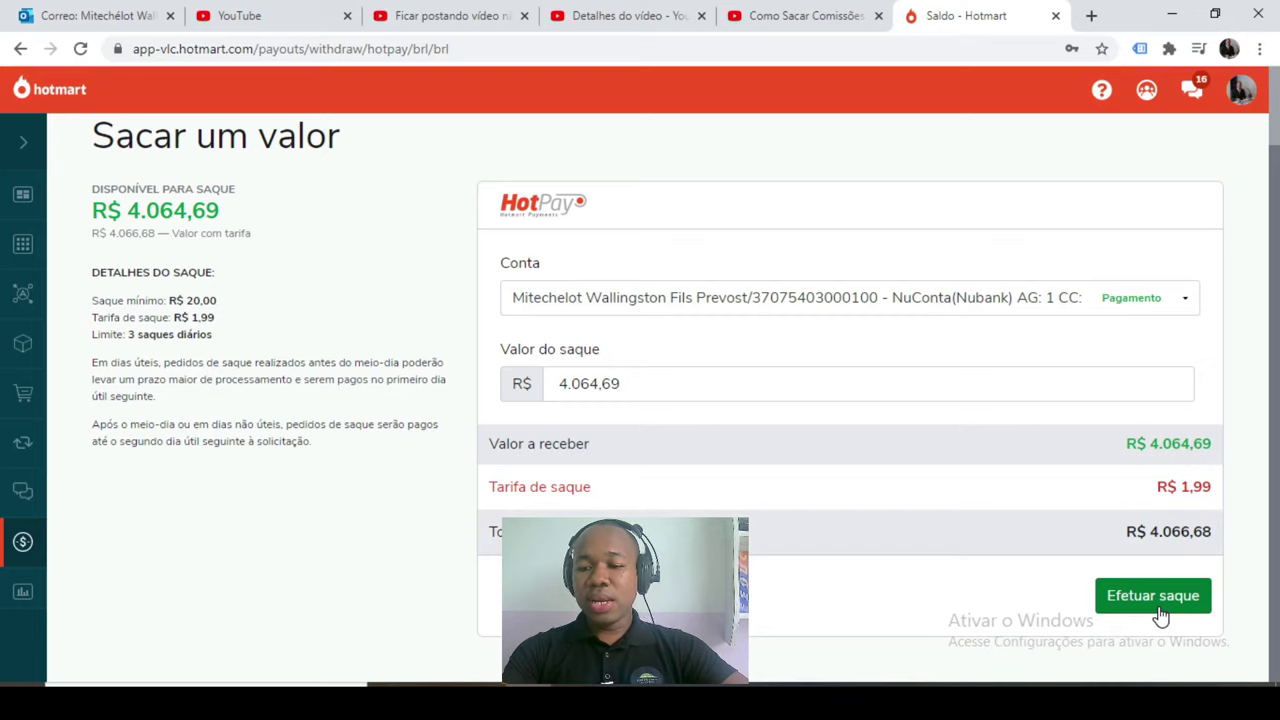
Submit the R$ 4.064,69 withdrawal, confirming that the account can receive in Real, and dismiss the completion message
click(1158, 610)
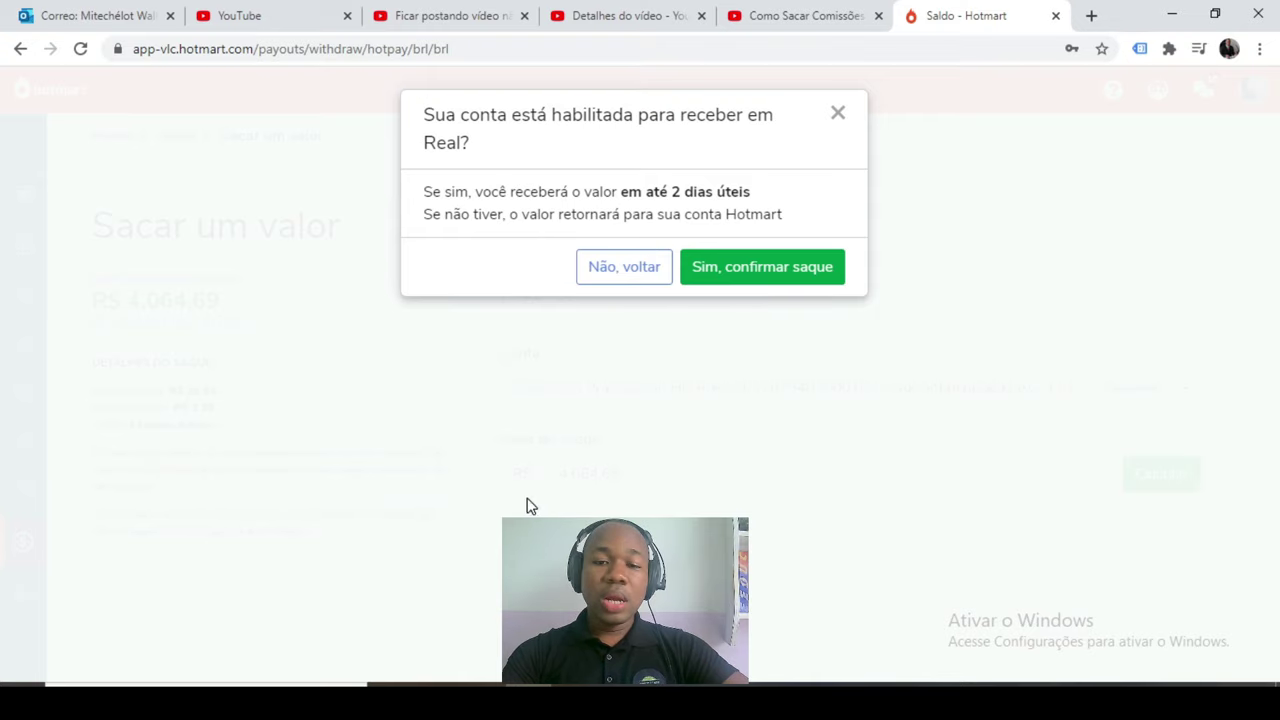
click(738, 284)
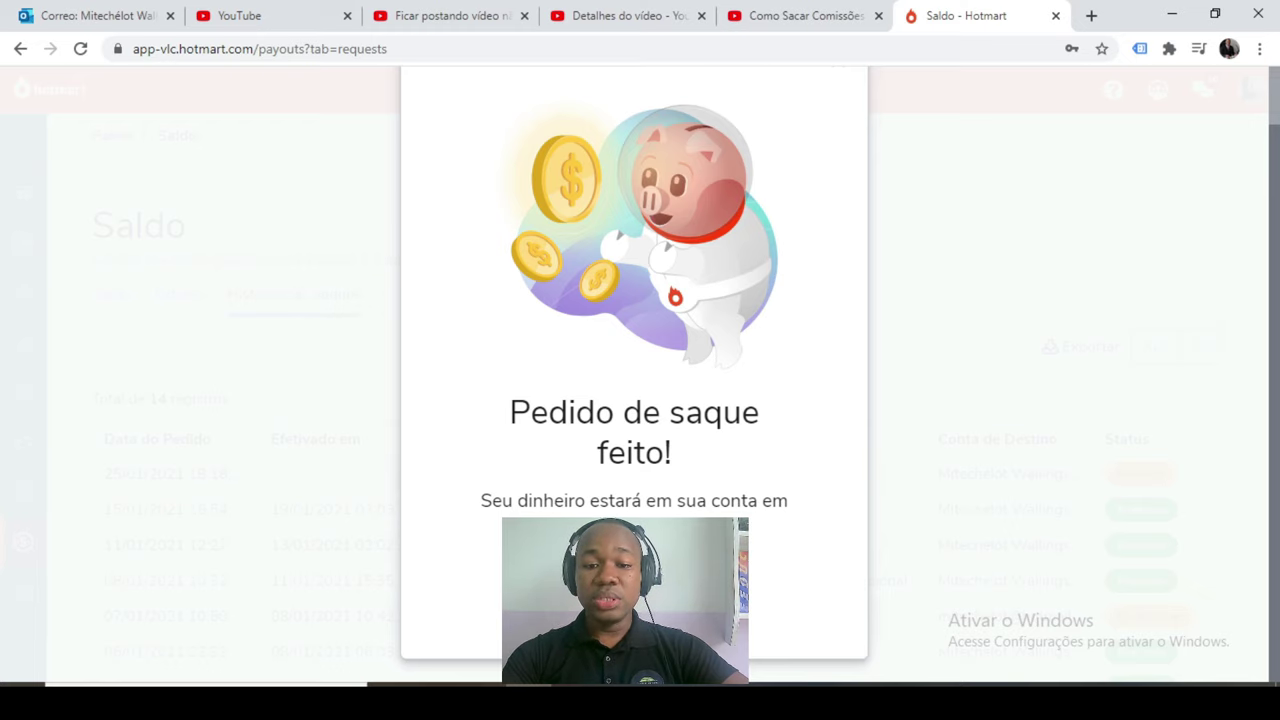
click(886, 452)
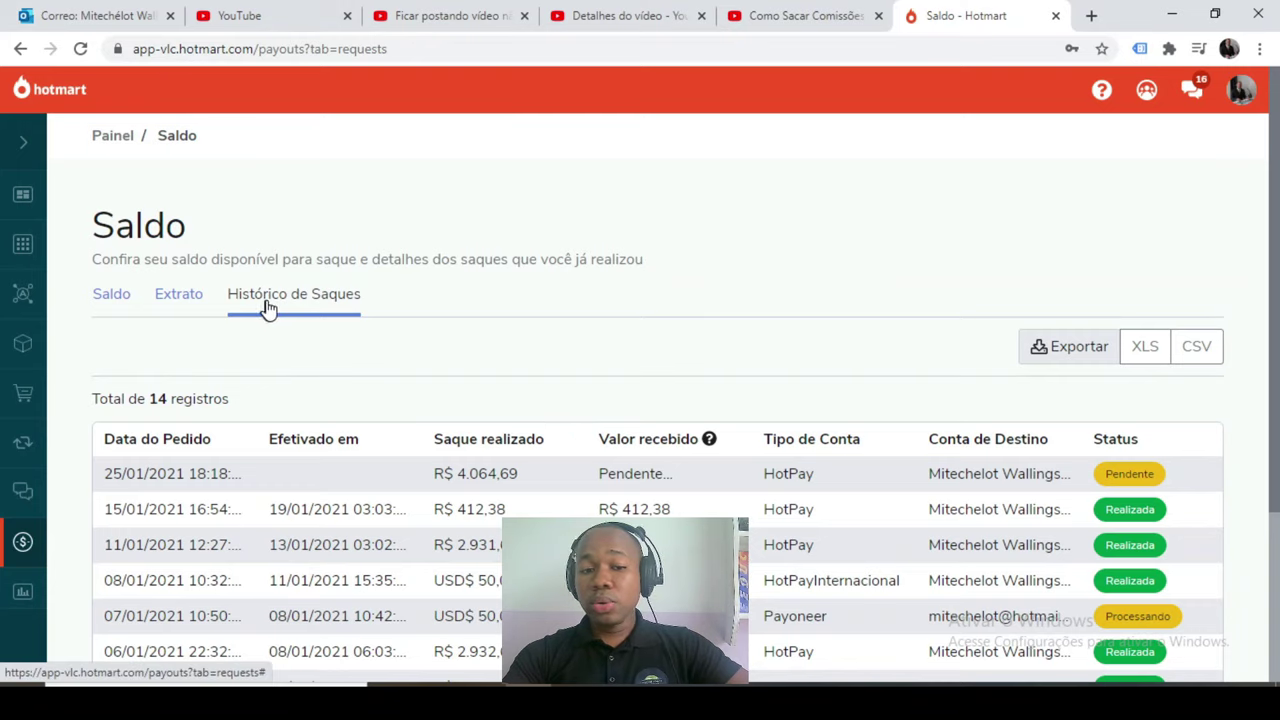
Examine the details and status of the 25/01/2021 and 15/01/2021 withdrawals in Histórico de Saques
click(1144, 484)
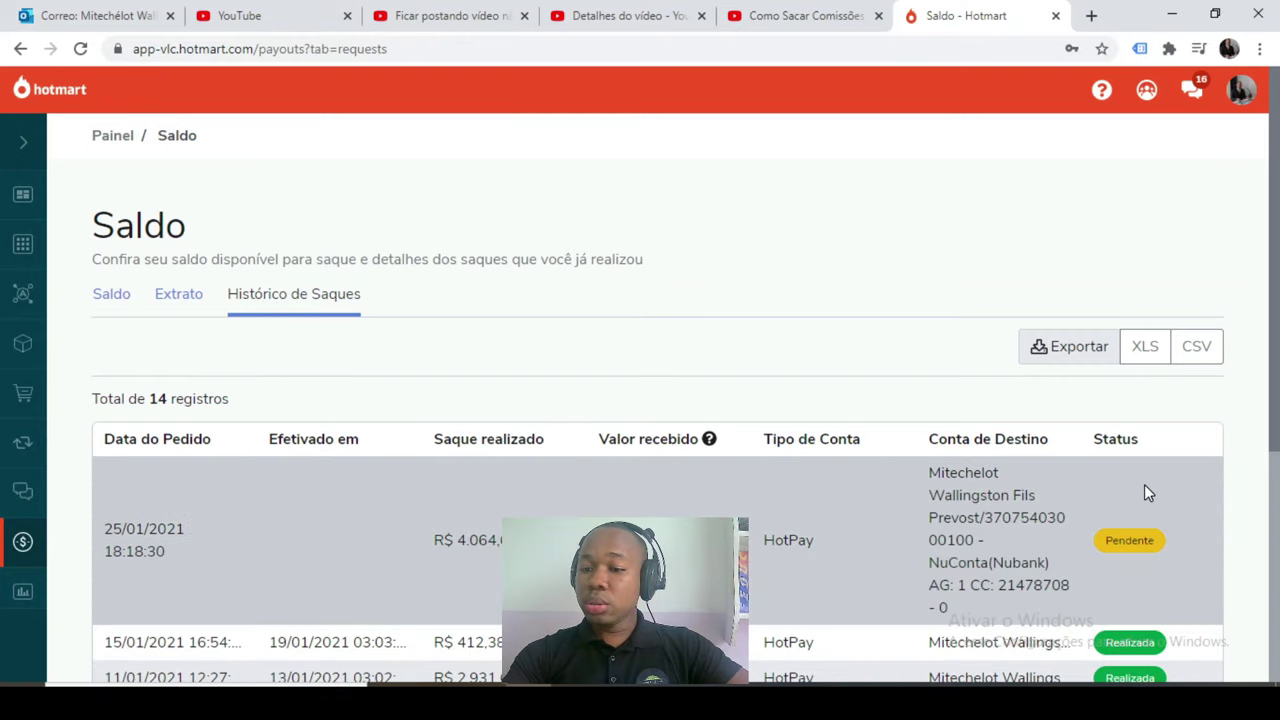
click(1163, 548)
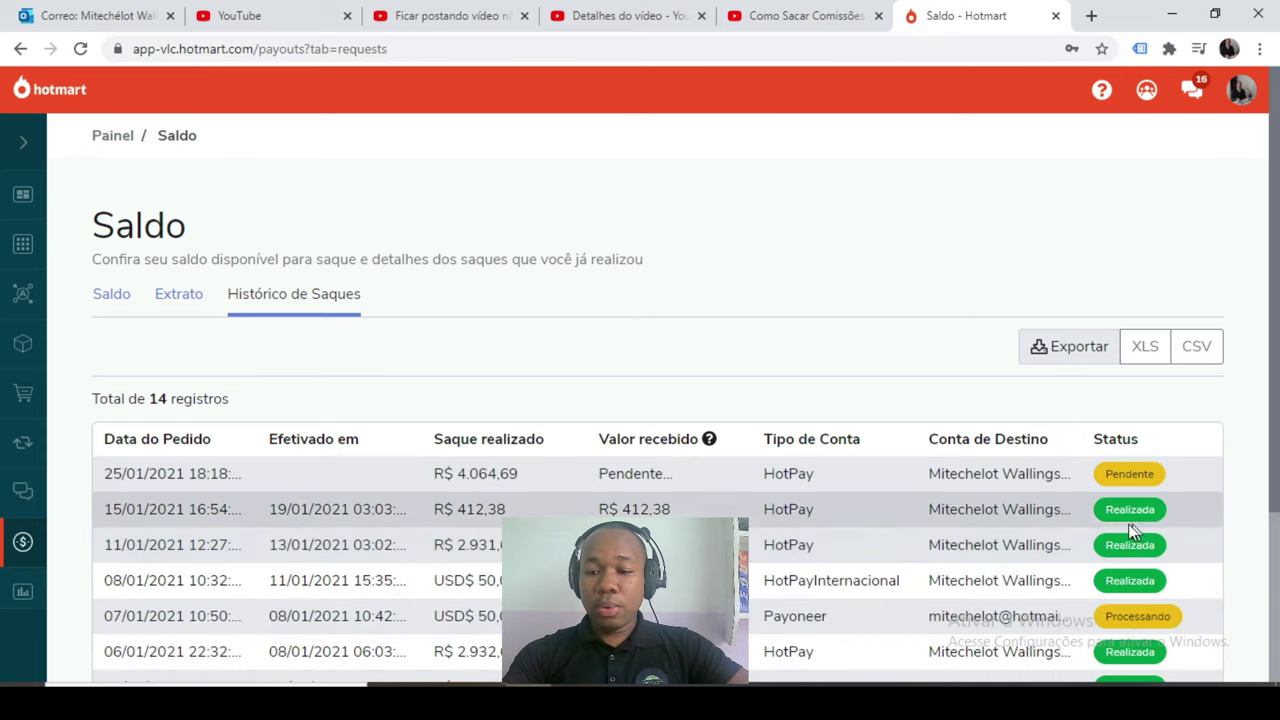
click(1127, 524)
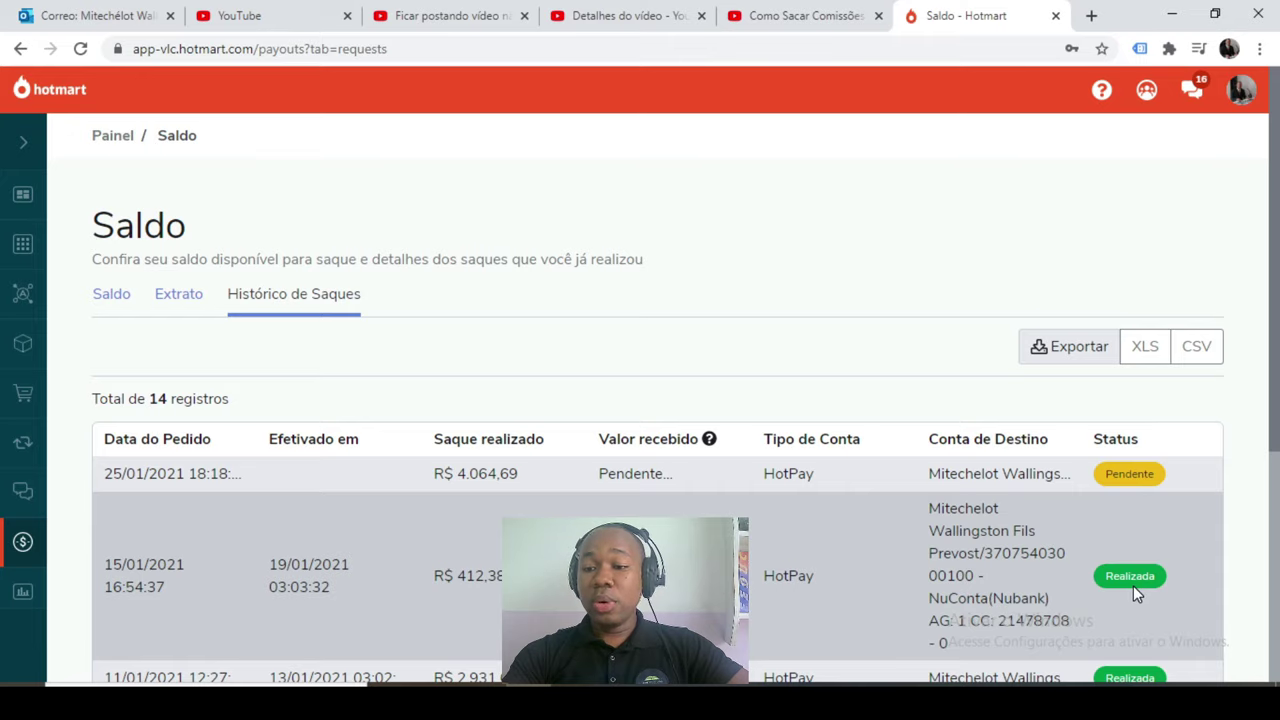